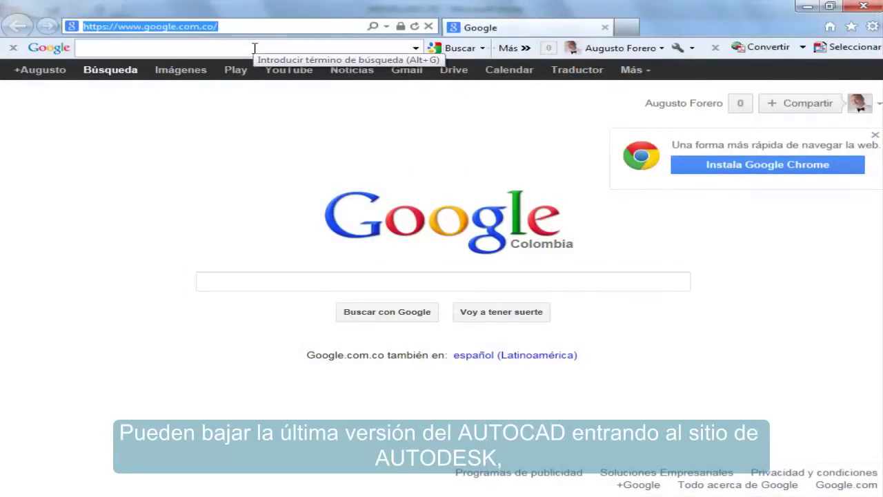
Go to the AutoCAD free-trial page and set the download language to Español.
{"action": "type", "text": "http://www.autodesk.com/products/autodesk-autocad/free-trial"}
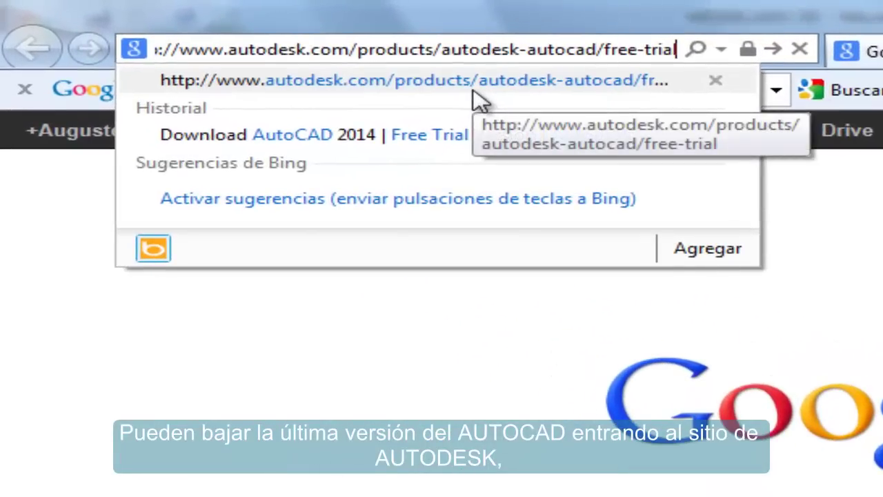
{"action": "key", "text": "Return"}
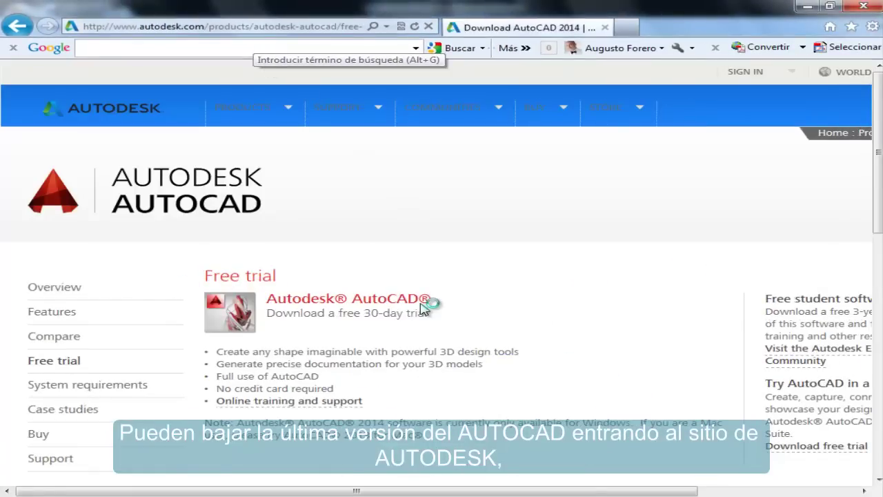
{"action": "scroll", "coordinate": [423, 309], "scroll_direction": "down", "scroll_amount": 3}
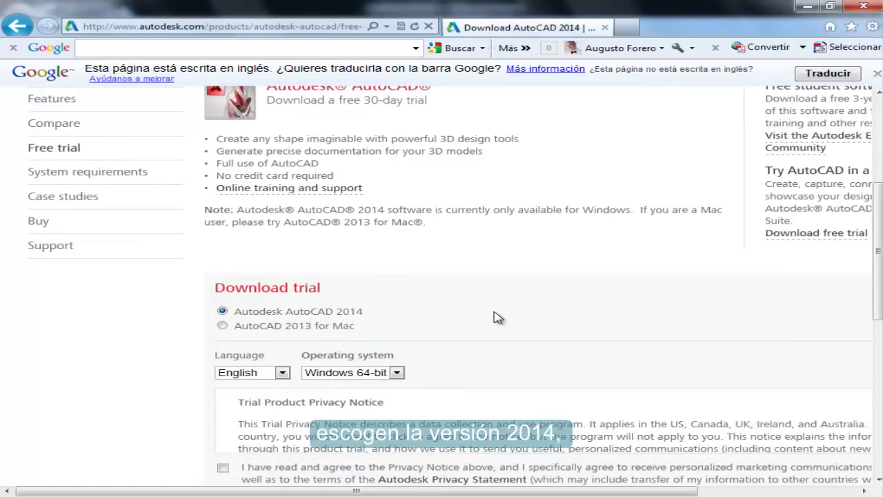
{"action": "left_click", "coordinate": [283, 372]}
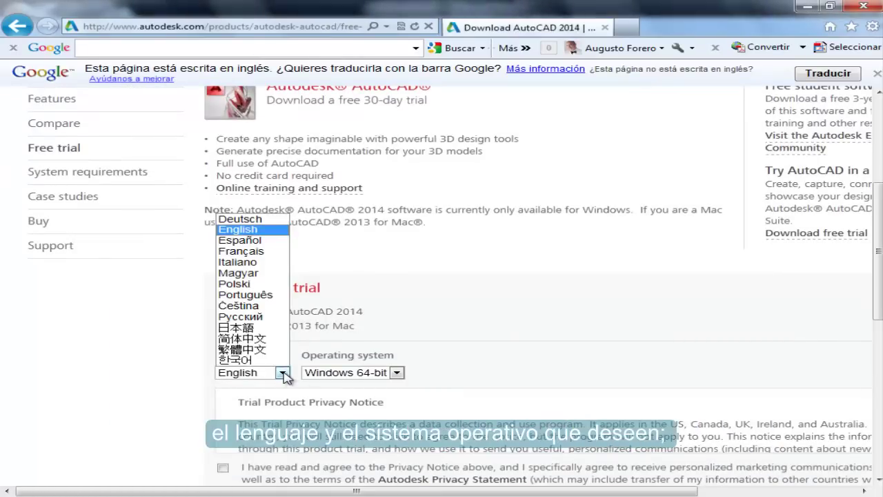
{"action": "left_click", "coordinate": [243, 246]}
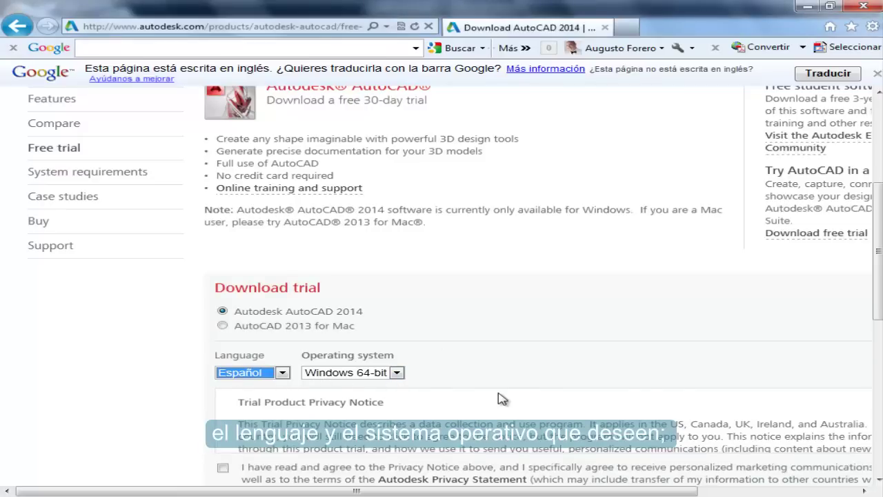
Agree to the trial privacy notice and choose Download Now instead of Install Now.
{"action": "scroll", "coordinate": [500, 398], "scroll_direction": "down", "scroll_amount": 1}
{"action": "scroll", "coordinate": [501, 399], "scroll_direction": "down", "scroll_amount": 2}
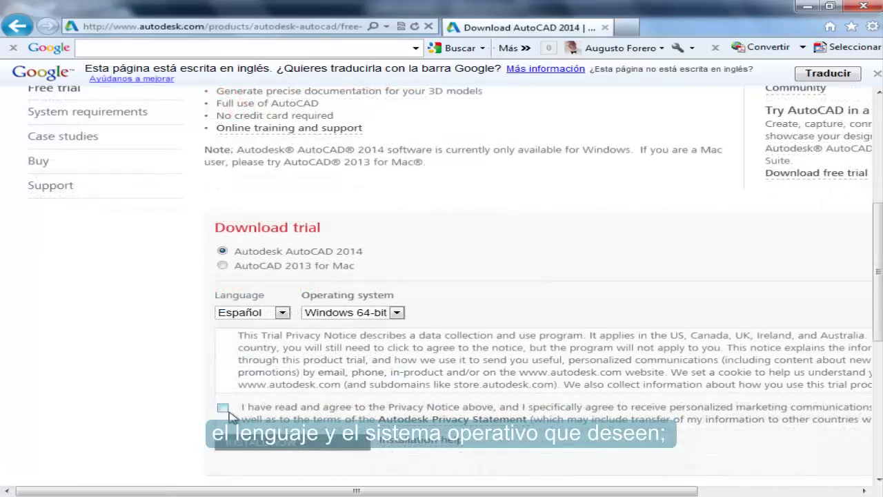
{"action": "left_click", "coordinate": [222, 407]}
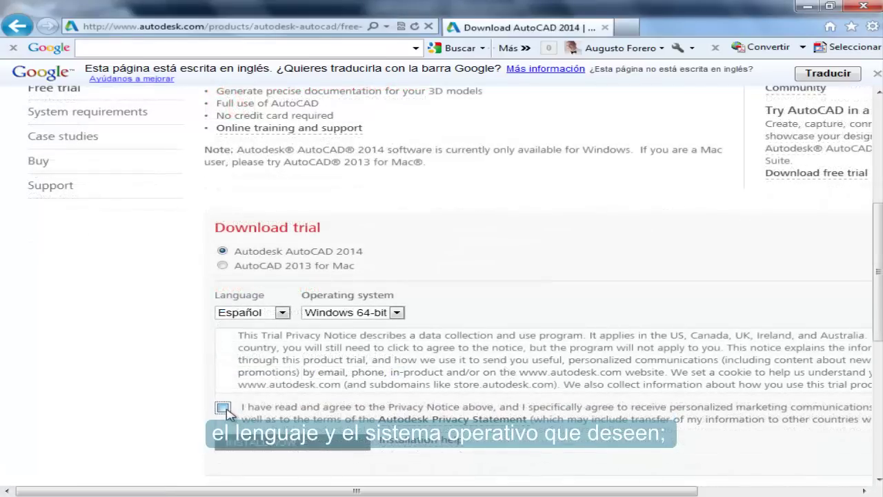
{"action": "left_click", "coordinate": [362, 443]}
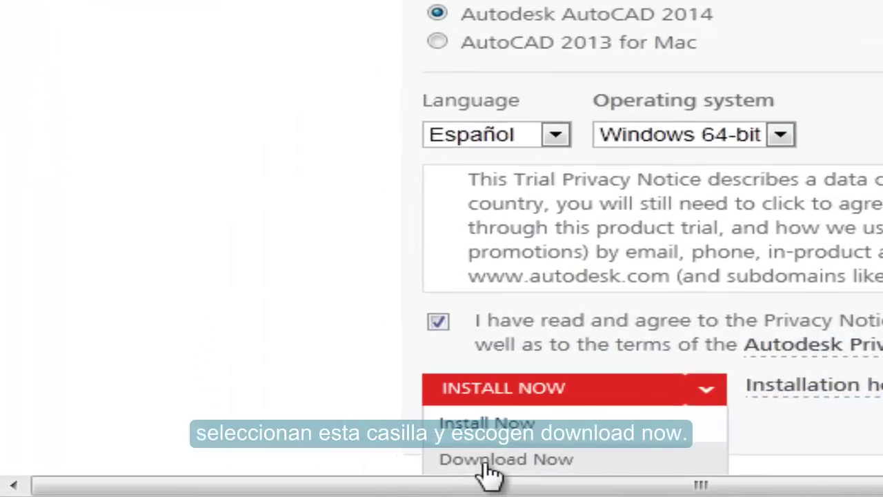
{"action": "left_click", "coordinate": [486, 462]}
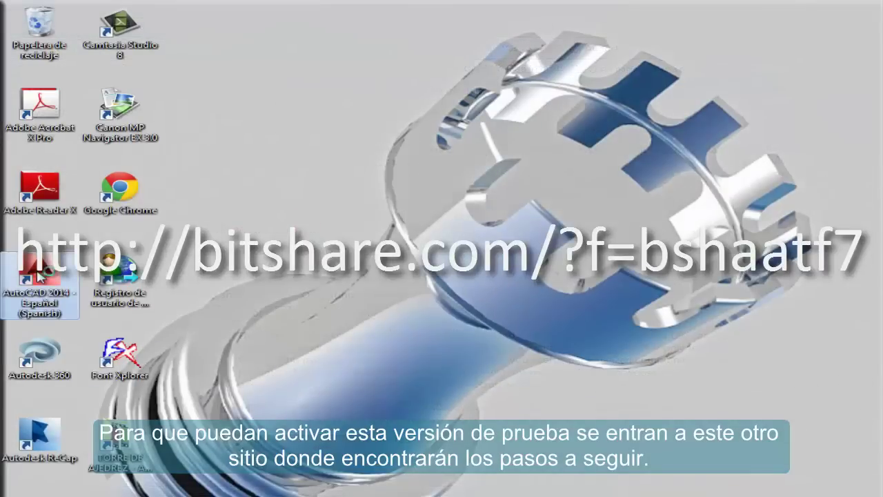
Launch AutoCAD 2014 - Español from its desktop shortcut.
{"action": "double_click", "coordinate": [39, 276]}
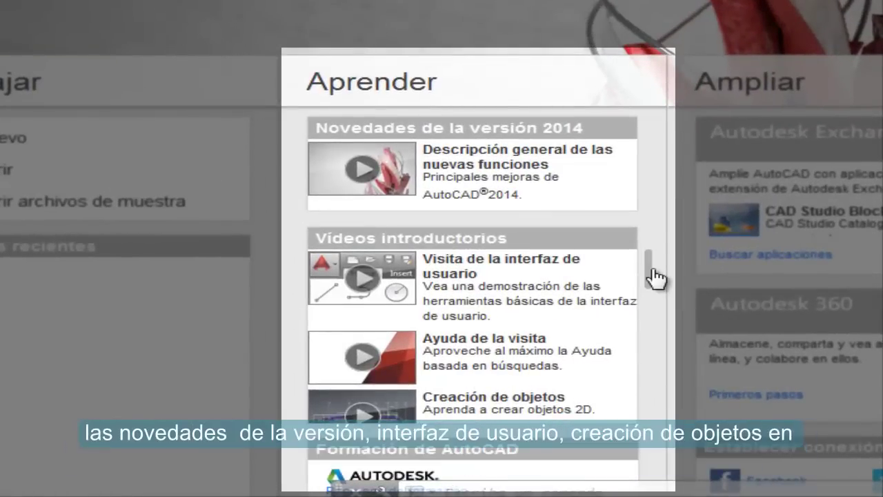
{"action": "left_click_drag", "start_coordinate": [656, 279], "coordinate": [666, 330]}
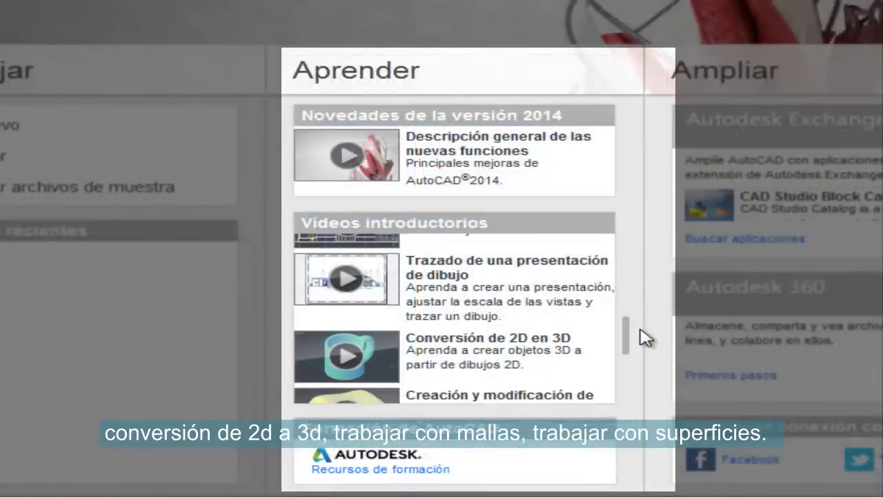
{"action": "scroll", "coordinate": [659, 362], "scroll_direction": "down", "scroll_amount": 2}
{"action": "scroll", "coordinate": [659, 362], "scroll_direction": "down", "scroll_amount": 1}
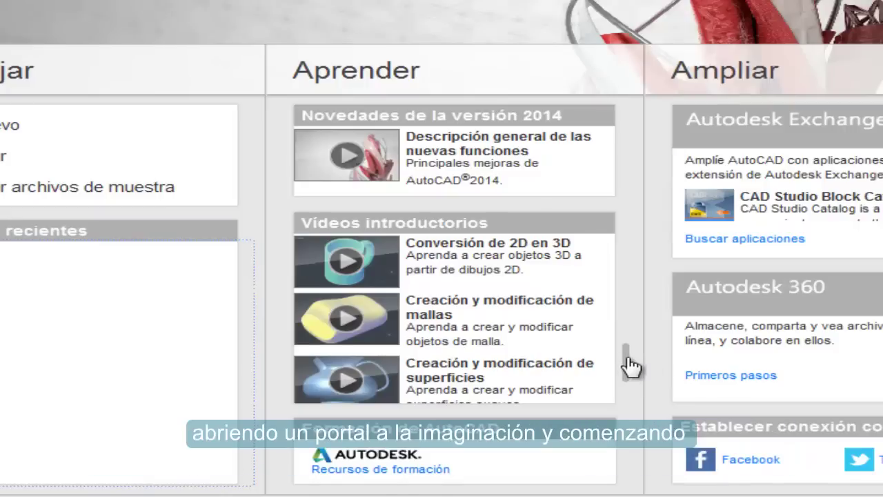
{"action": "left_click_drag", "start_coordinate": [630, 366], "coordinate": [638, 389]}
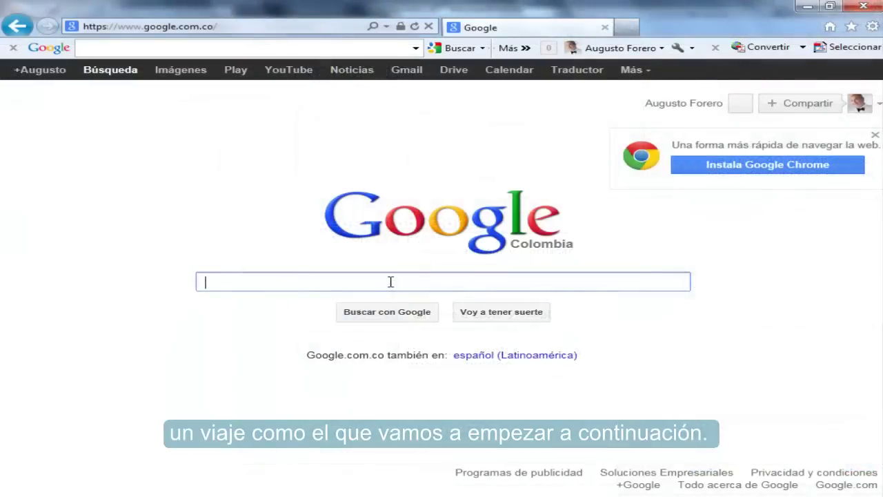
Search Google for 'TORRE DE AJEDREZ' and open a larger preview of a rook image.
{"action": "type", "text": "TOR"}
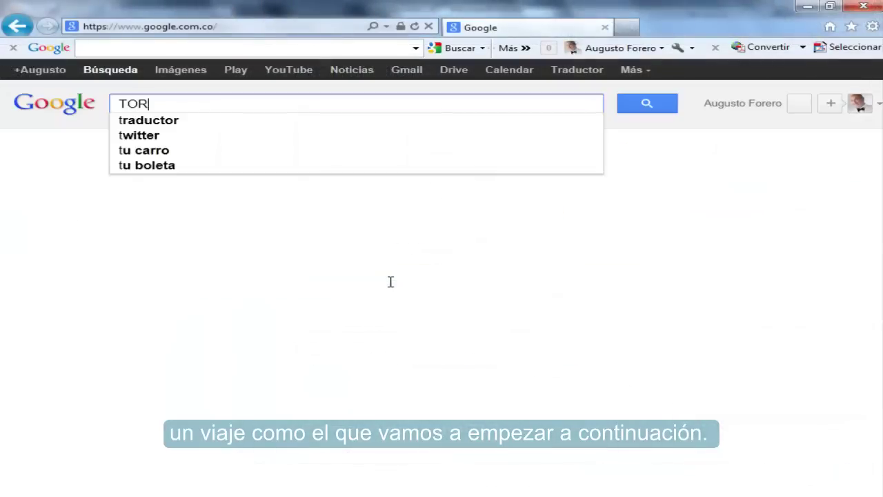
{"action": "type", "text": "RE DE AJED"}
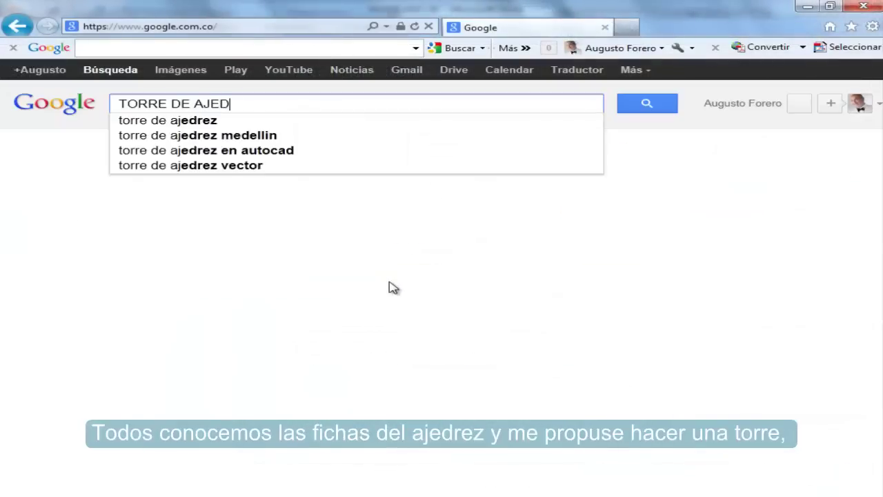
{"action": "type", "text": "REZ"}
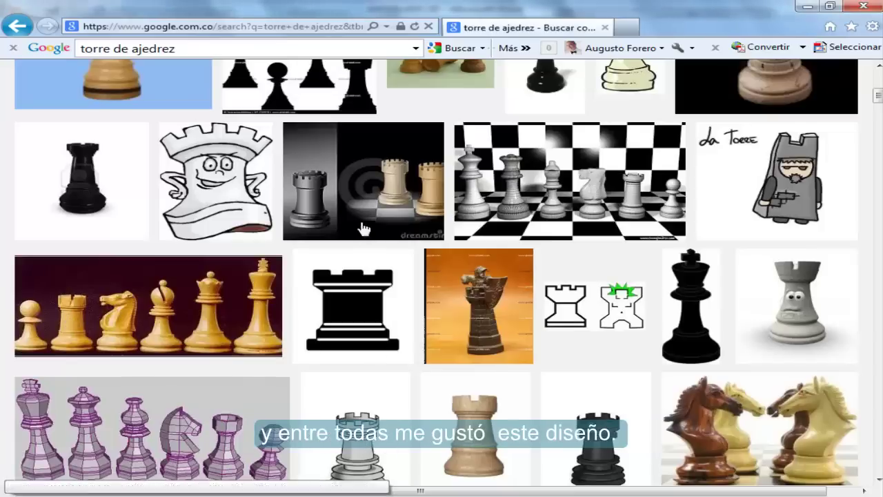
{"action": "mouse_move", "coordinate": [363, 181]}
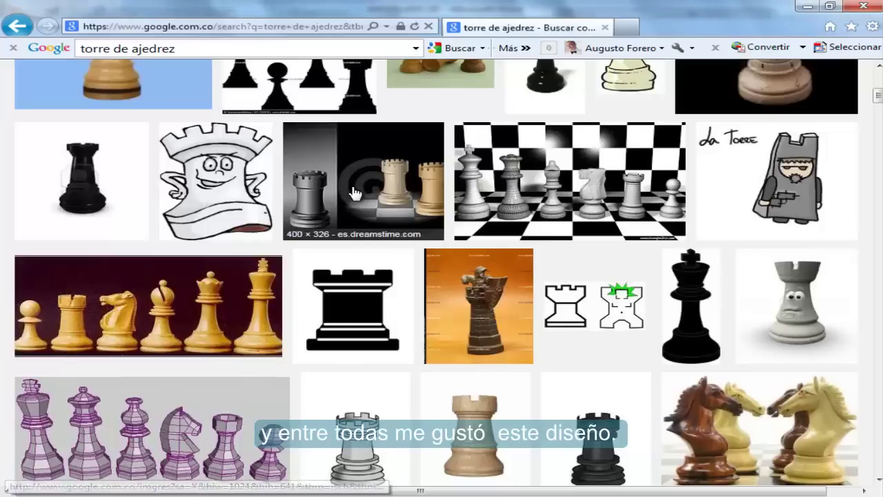
{"action": "left_click", "coordinate": [354, 193]}
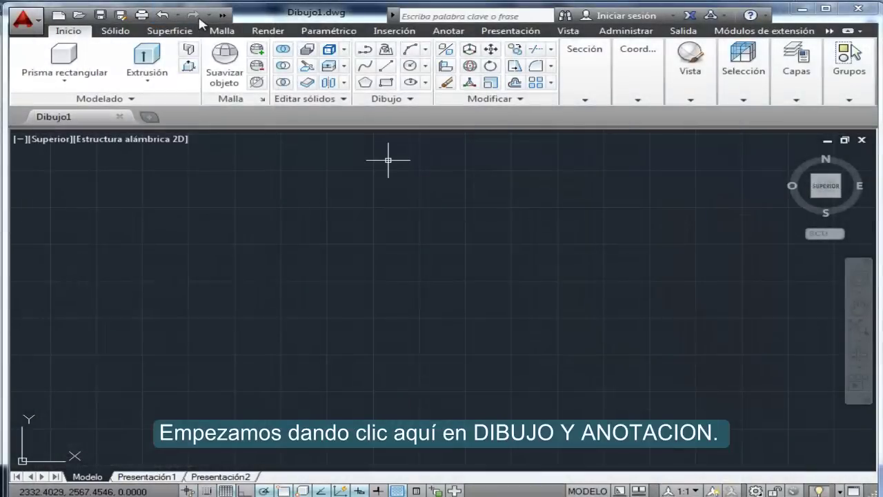
Switch AutoCAD to the Dibujo y anotación workspace.
{"action": "left_click", "coordinate": [222, 17]}
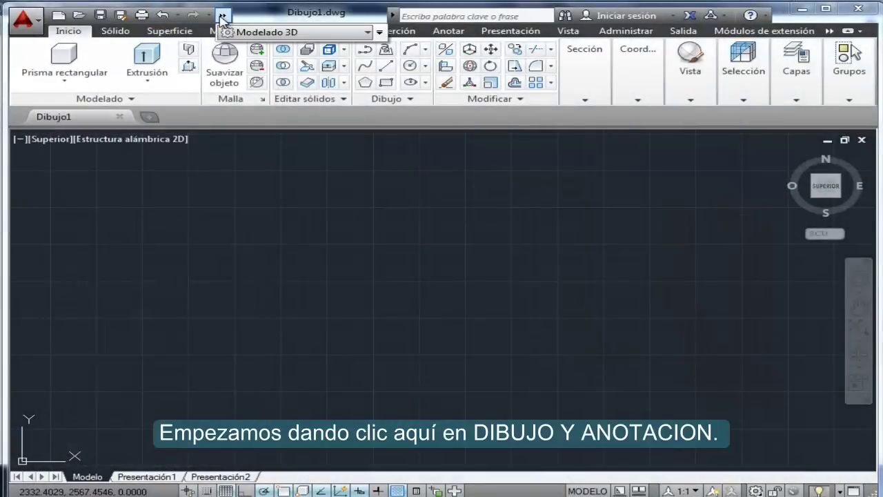
{"action": "left_click", "coordinate": [367, 33]}
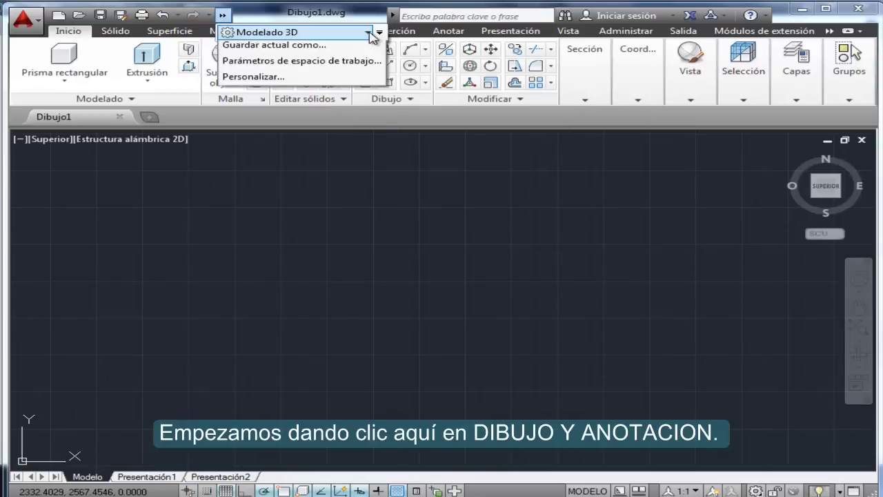
{"action": "left_click", "coordinate": [297, 48]}
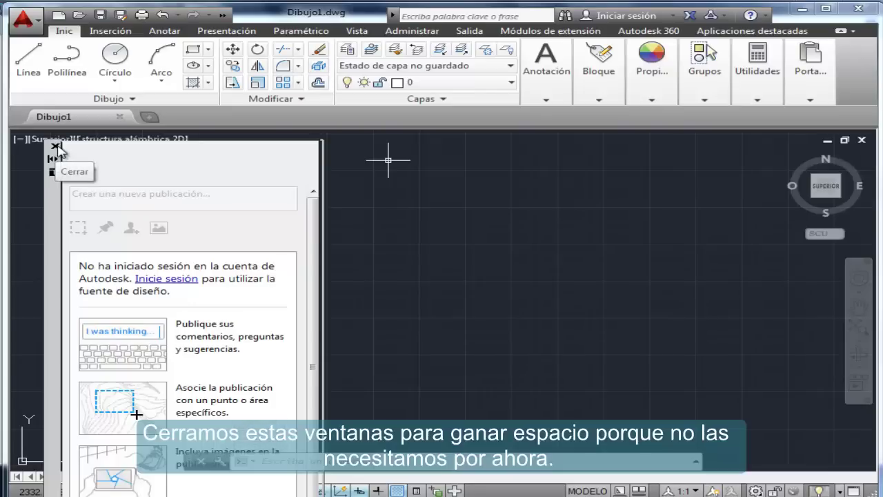
Close the design feed panel and the command line window, confirming Sí.
{"action": "left_click", "coordinate": [55, 147]}
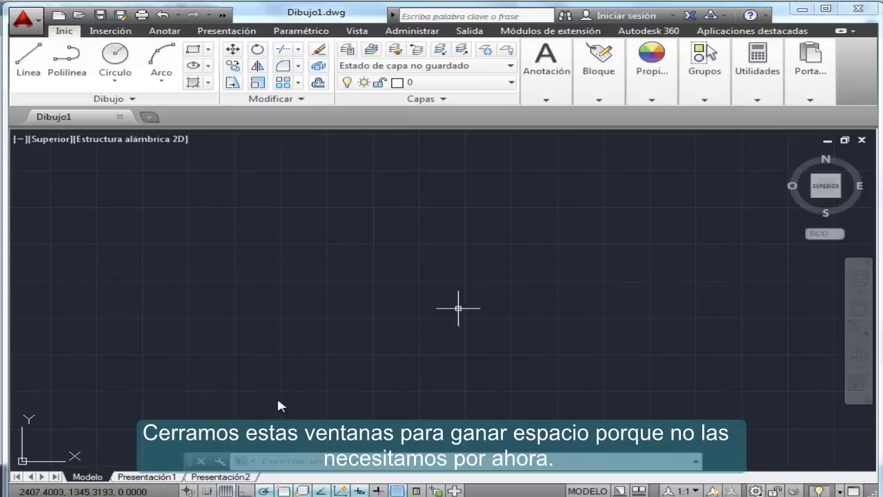
{"action": "left_click", "coordinate": [201, 461]}
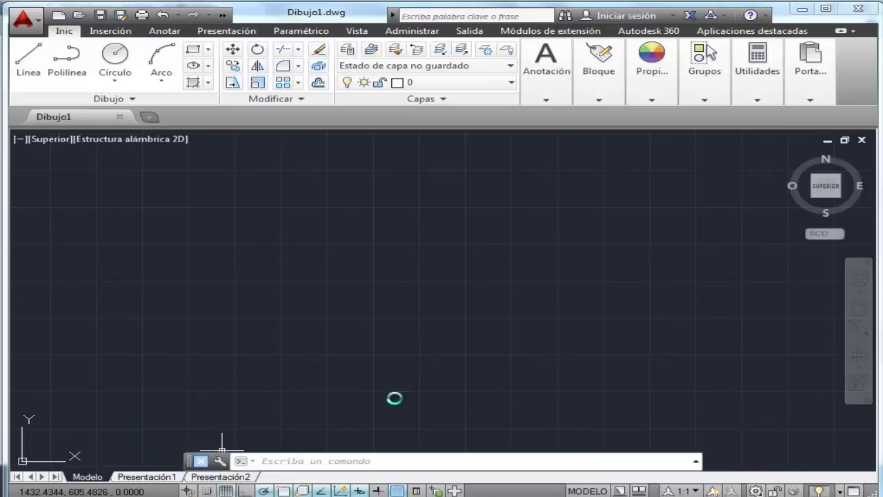
{"action": "left_click", "coordinate": [531, 275]}
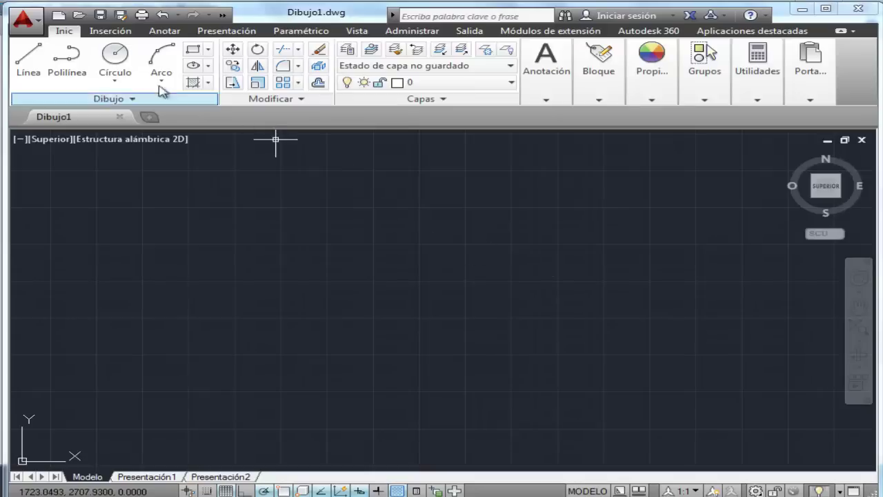
Draw a 3-unit horizontal base line and zoom the view to frame it.
{"action": "left_click", "coordinate": [29, 62]}
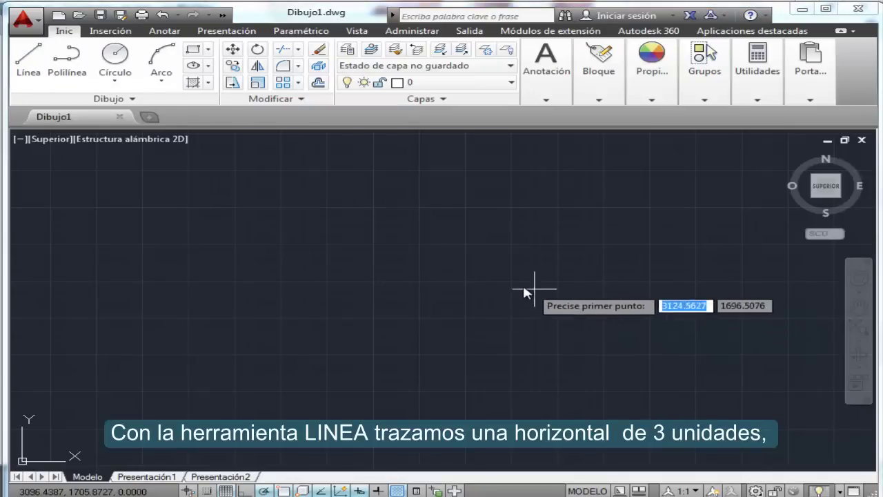
{"action": "left_click", "coordinate": [509, 282]}
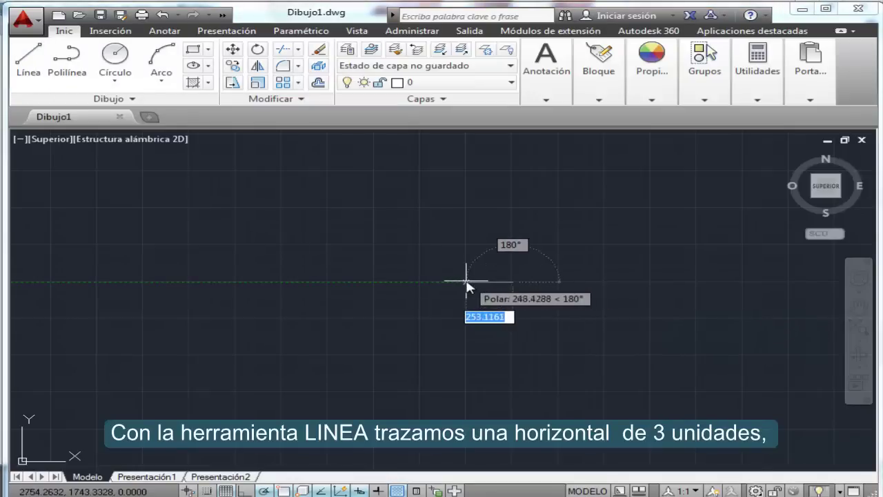
{"action": "type", "text": "3"}
{"action": "key", "text": "Return"}
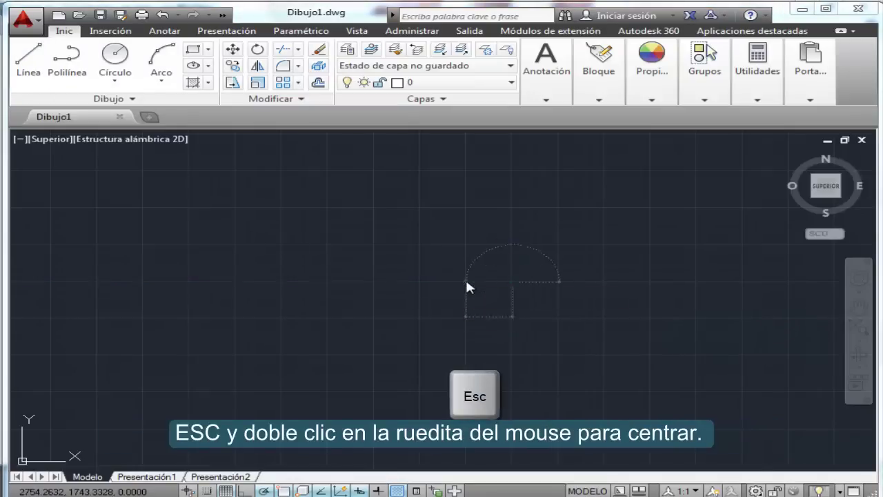
{"action": "key", "text": "Escape"}
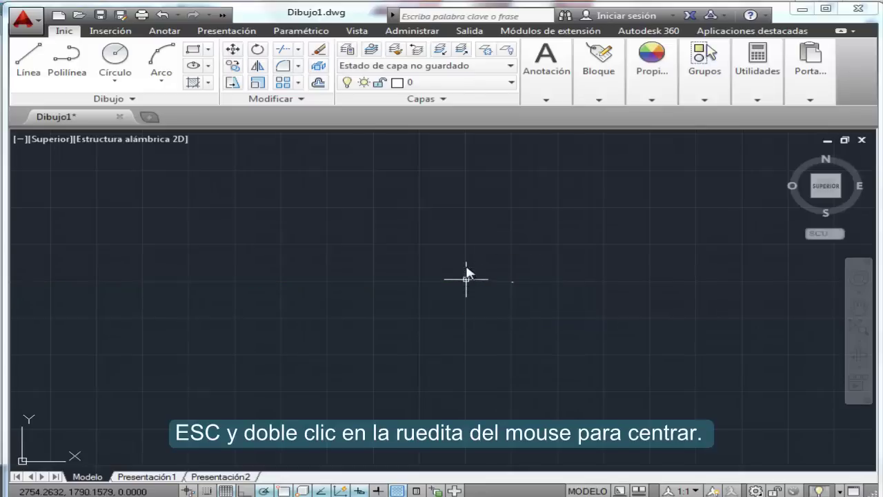
{"action": "middle_click", "coordinate": [523, 258]}
{"action": "middle_click", "coordinate": [523, 258]}
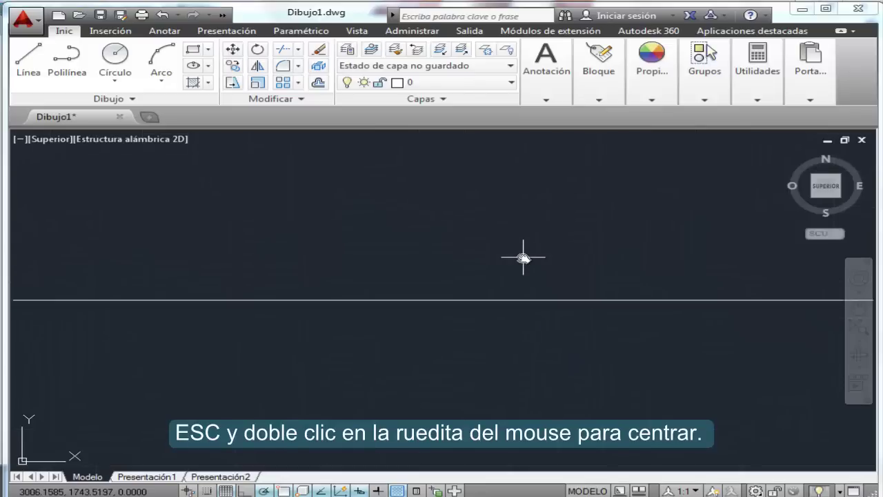
{"action": "middle_click_drag", "start_coordinate": [536, 245], "coordinate": [446, 370]}
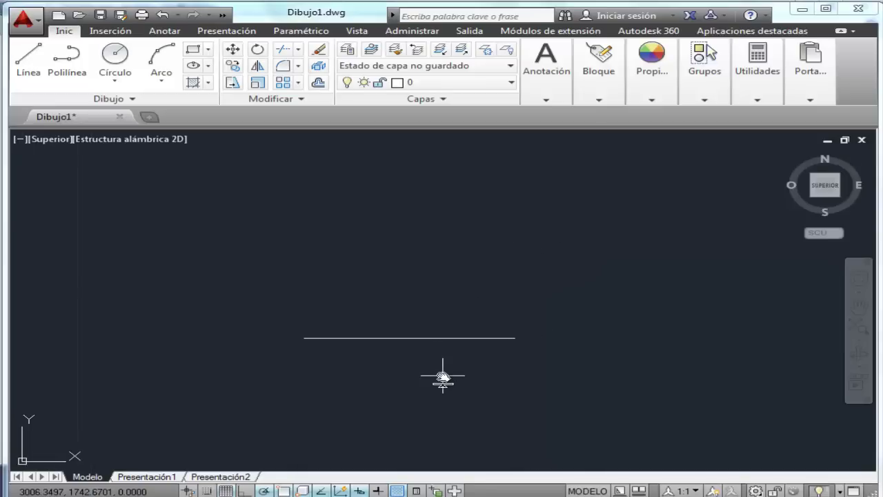
From the base line's left end, draw a 0.6 rise and a segment to a line midpoint.
{"action": "left_click", "coordinate": [29, 58]}
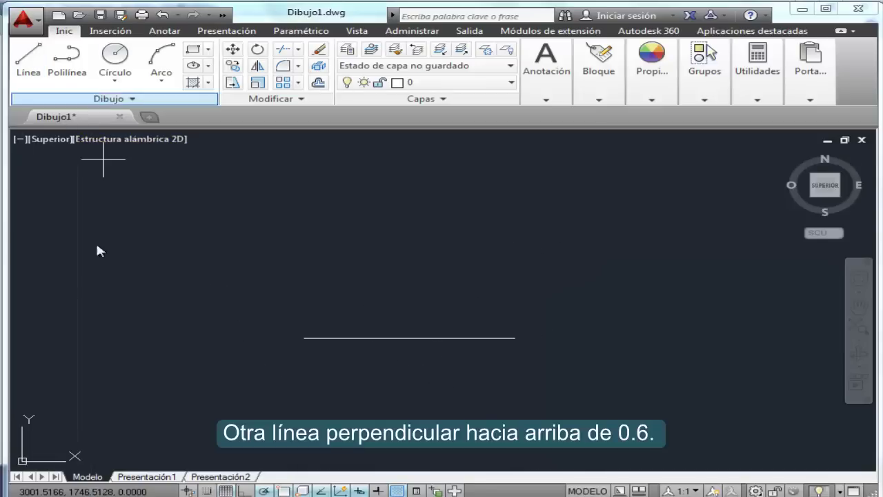
{"action": "left_click", "coordinate": [304, 338]}
{"action": "type", "text": ".6"}
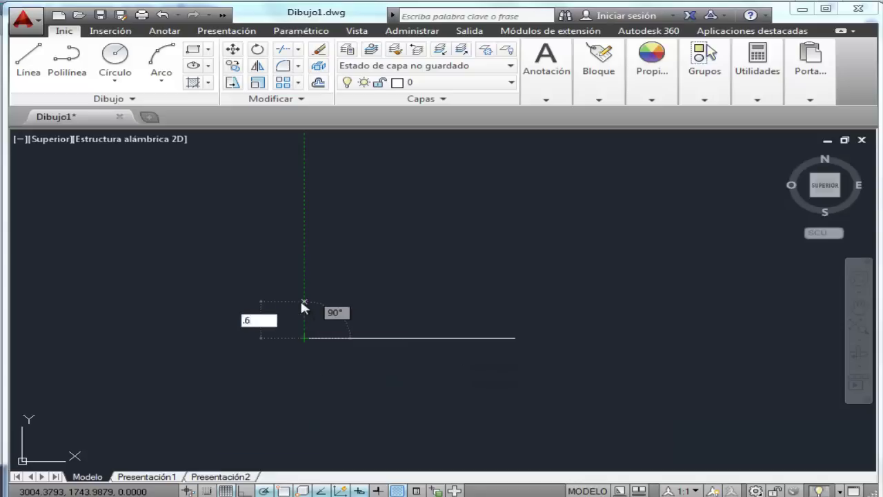
{"action": "key", "text": "Return"}
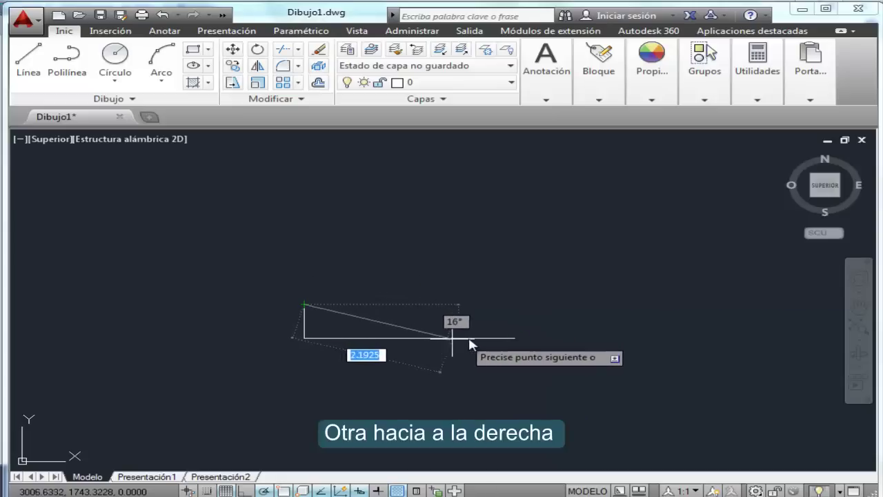
{"action": "right_click", "coordinate": [282, 469], "text": "shift"}
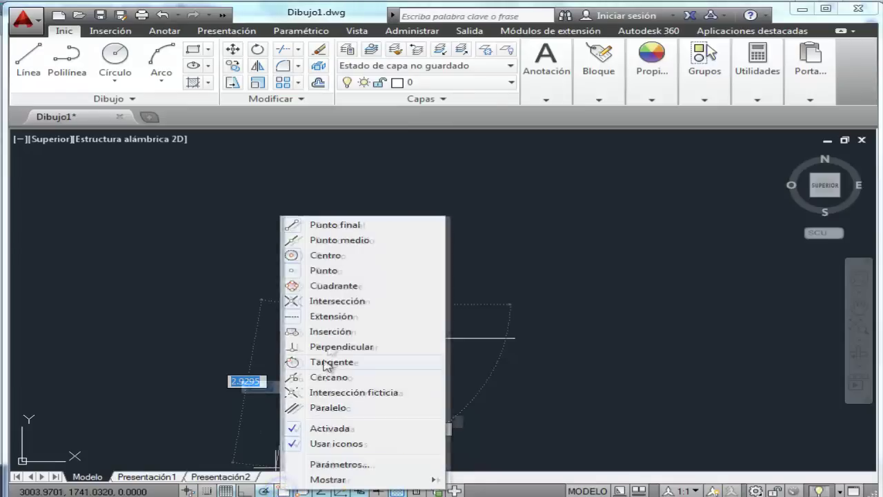
{"action": "left_click", "coordinate": [341, 241]}
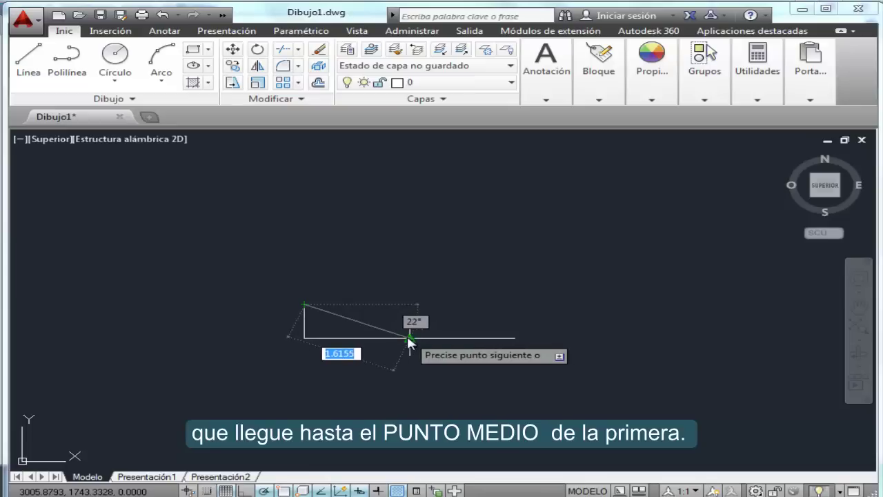
{"action": "left_click", "coordinate": [408, 305]}
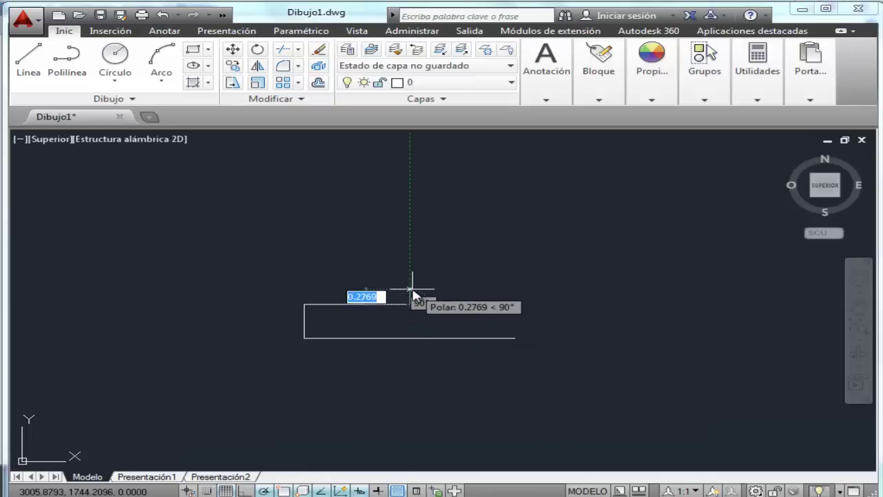
Continue the outline with a 0.2 rise, a 1.5 leftward run and a 0.6 rise.
{"action": "key", "text": "BackSpace"}
{"action": "key", "text": "Return"}
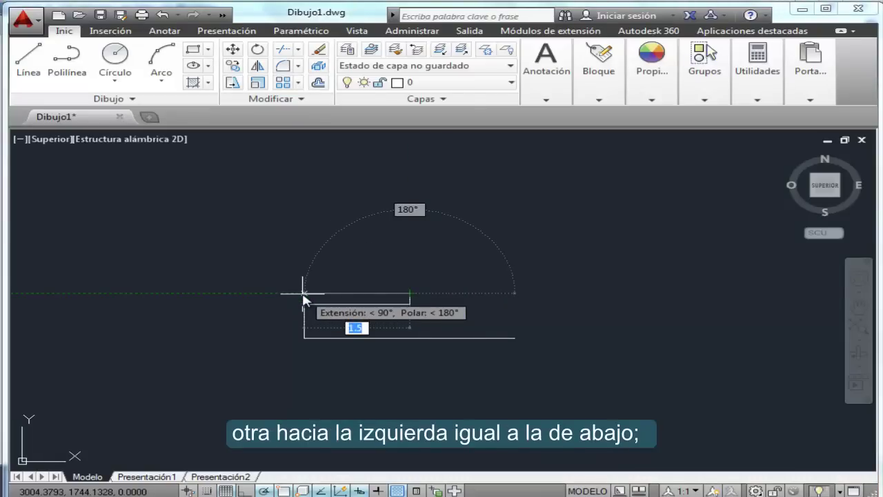
{"action": "left_click", "coordinate": [304, 293]}
{"action": "scroll", "coordinate": [304, 293], "scroll_direction": "up", "scroll_amount": 4}
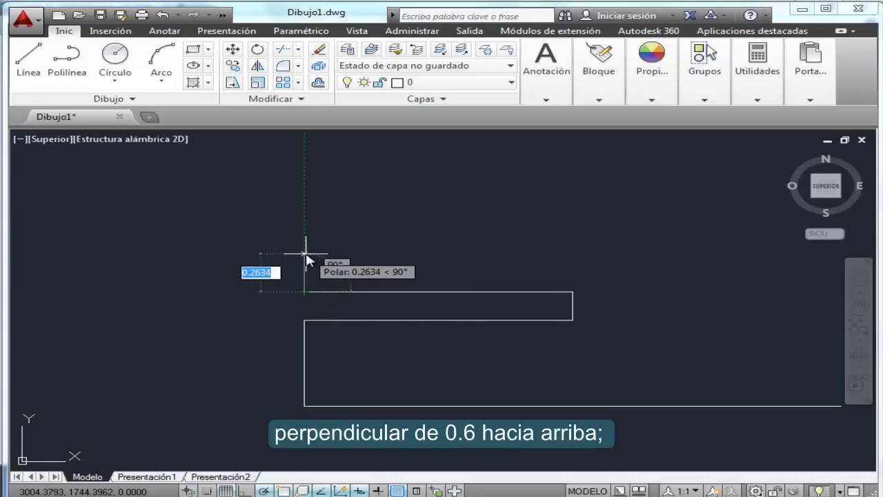
{"action": "type", "text": ".6"}
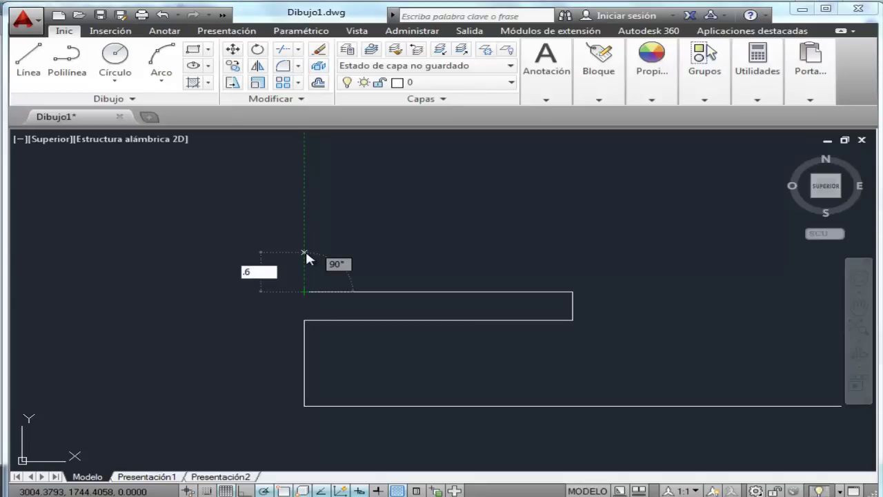
{"action": "key", "text": "Return"}
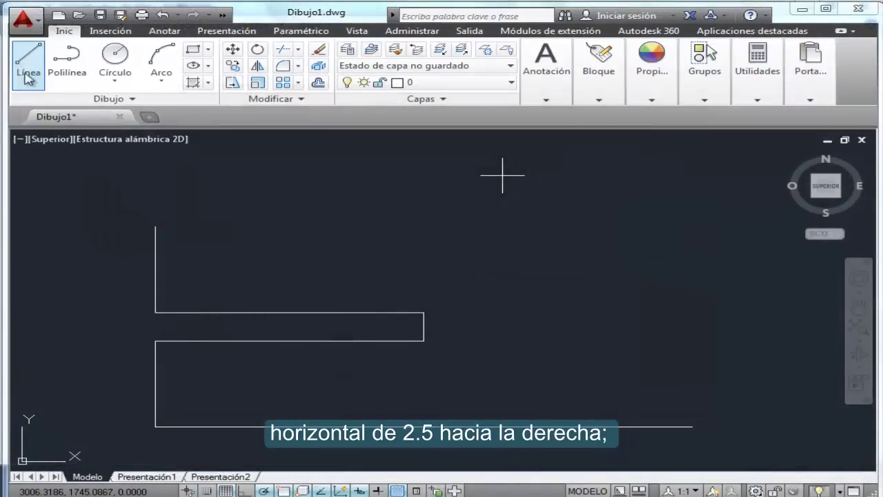
Draw a 2.5 ledge rightward from the left edge's top, then a 0.2 rise.
{"action": "left_click", "coordinate": [28, 77]}
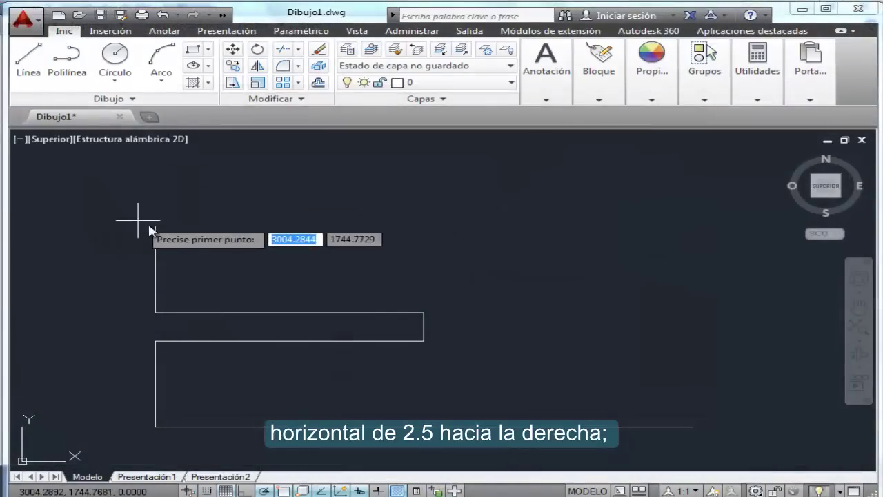
{"action": "left_click", "coordinate": [156, 227]}
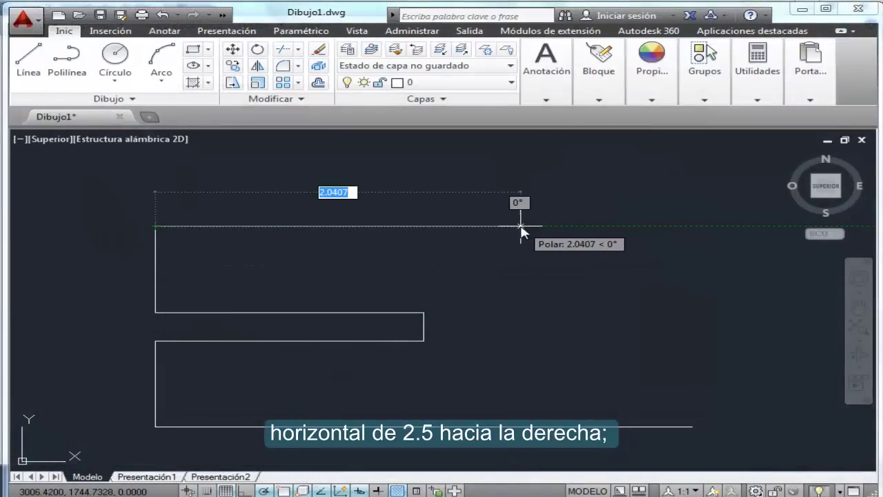
{"action": "type", "text": "2.5"}
{"action": "key", "text": "Return"}
{"action": "type", "text": ".2"}
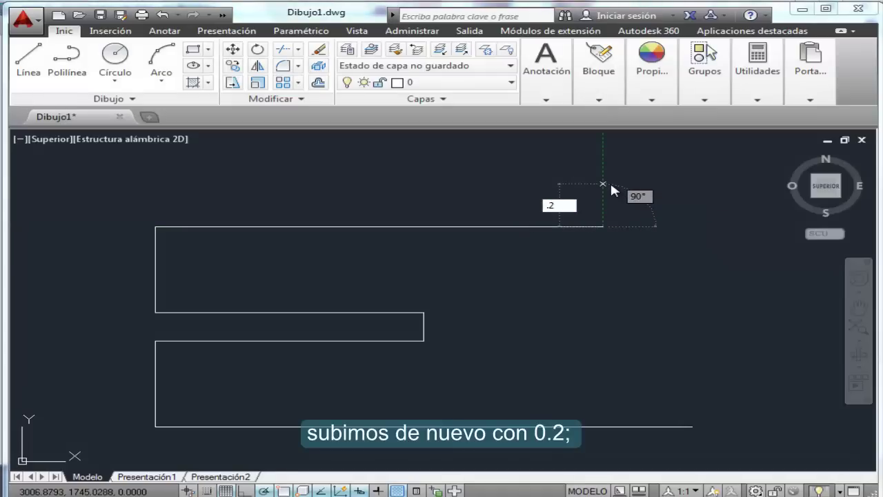
{"action": "key", "text": "Return"}
{"action": "type", "text": "0.2"}
{"action": "key", "text": "Return"}
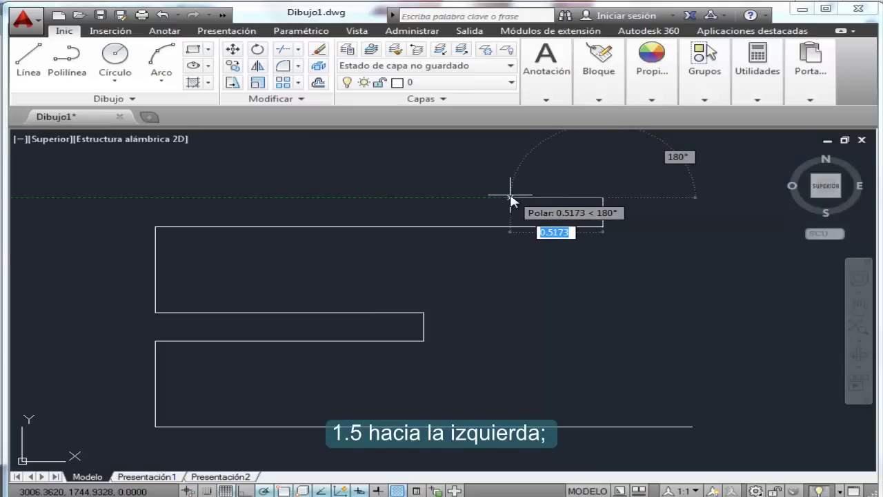
Draw a line left from the step, two 0.3 rises, and a top horizontal to the right edge.
{"action": "left_click", "coordinate": [29, 58]}
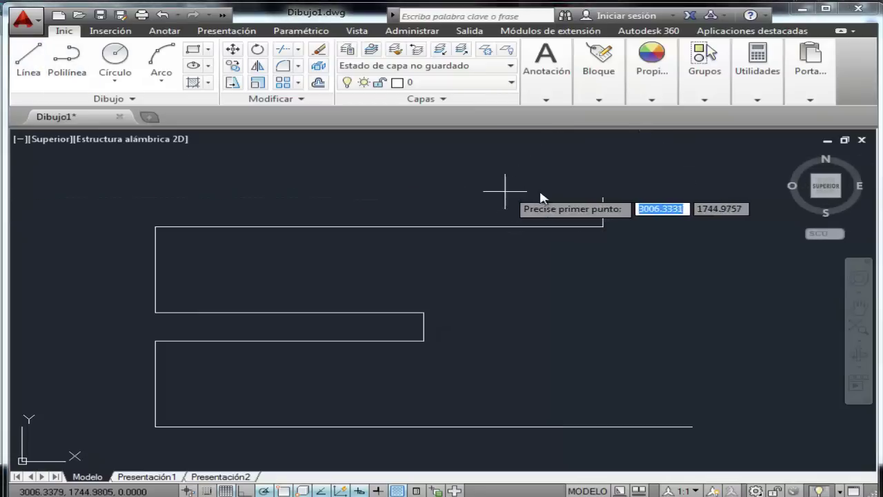
{"action": "left_click", "coordinate": [604, 199]}
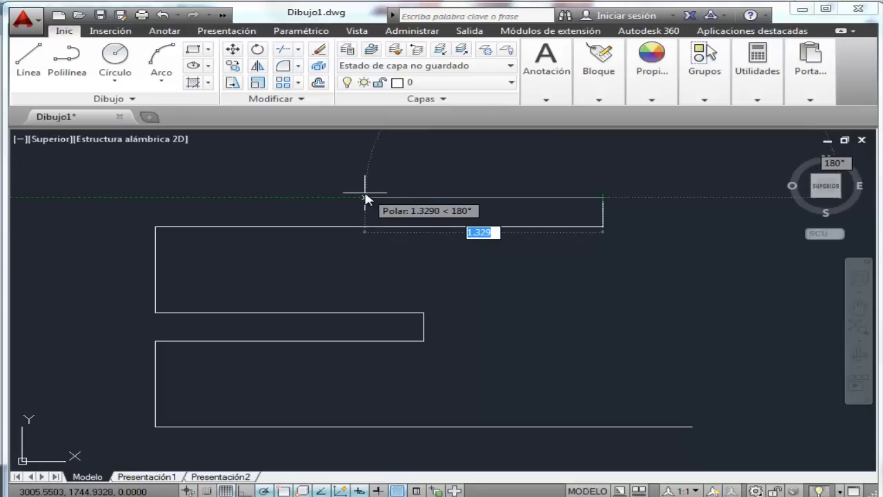
{"action": "left_click", "coordinate": [324, 198]}
{"action": "type", "text": ".3"}
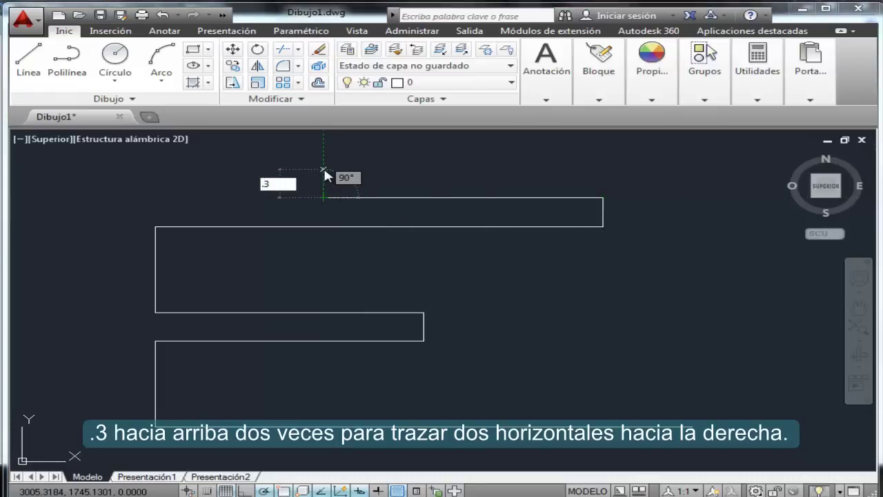
{"action": "key", "text": "Return"}
{"action": "type", "text": ".3"}
{"action": "key", "text": "Return"}
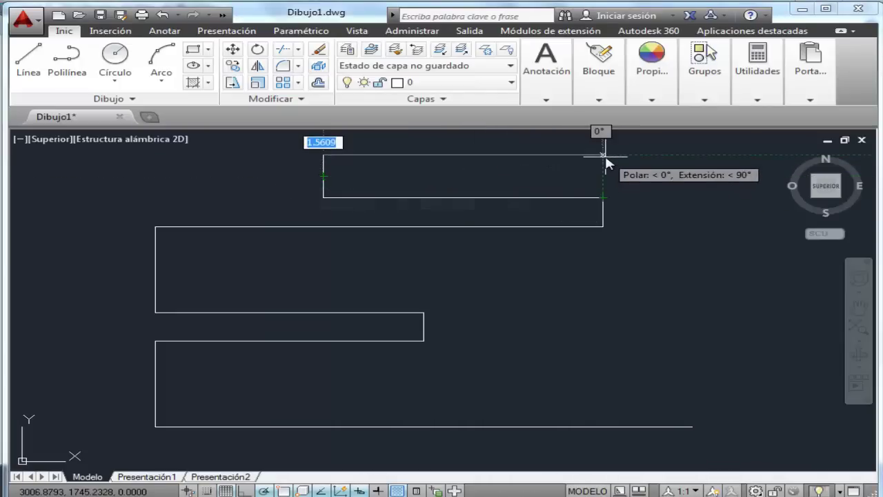
{"action": "left_click", "coordinate": [604, 155]}
Add a middle horizontal line across the band from the left edge to the right edge.
{"action": "left_click", "coordinate": [322, 177]}
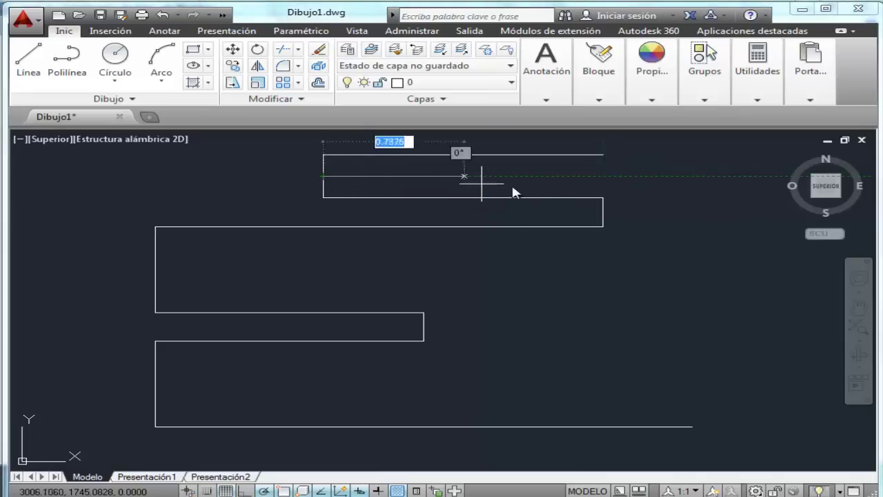
{"action": "left_click", "coordinate": [604, 176]}
{"action": "key", "text": "Return"}
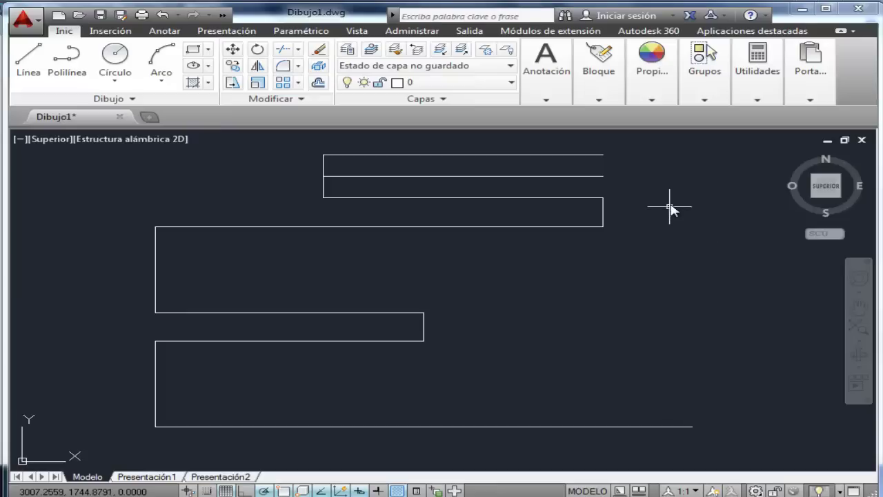
{"action": "middle_click_drag", "start_coordinate": [669, 207], "coordinate": [618, 293]}
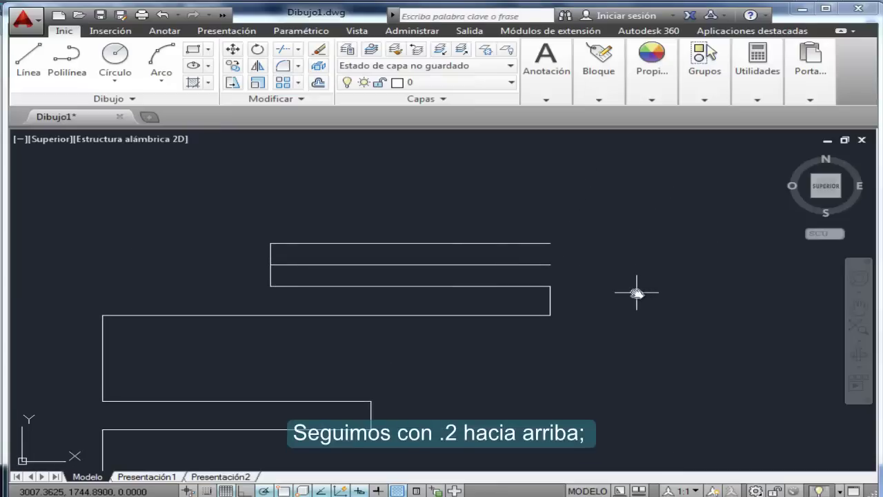
From the top line's right end, draw a 0.2 rise, a long run left, and a 0.4 rise.
{"action": "left_click", "coordinate": [28, 58]}
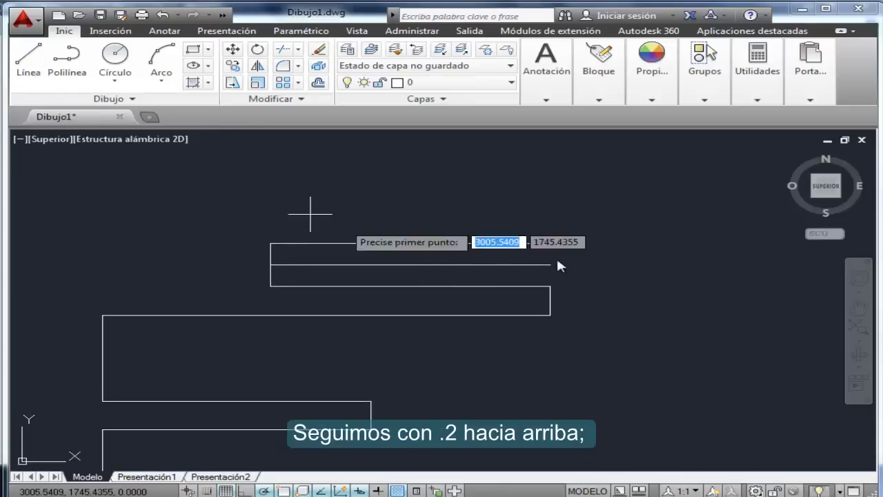
{"action": "left_click", "coordinate": [550, 244]}
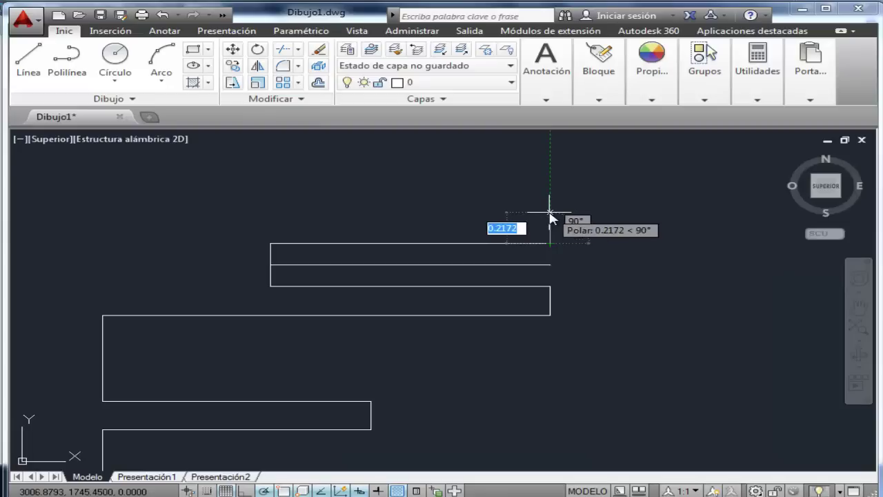
{"action": "key", "text": "Return"}
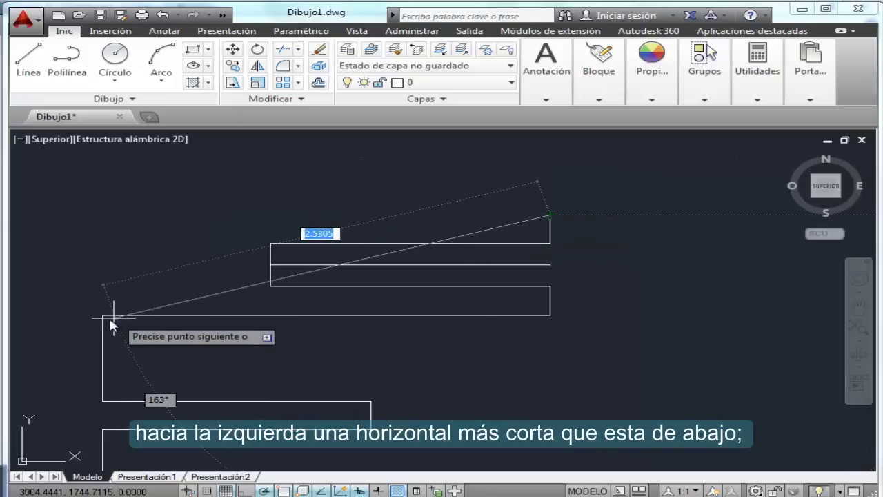
{"action": "left_click", "coordinate": [140, 217]}
{"action": "type", "text": ".4"}
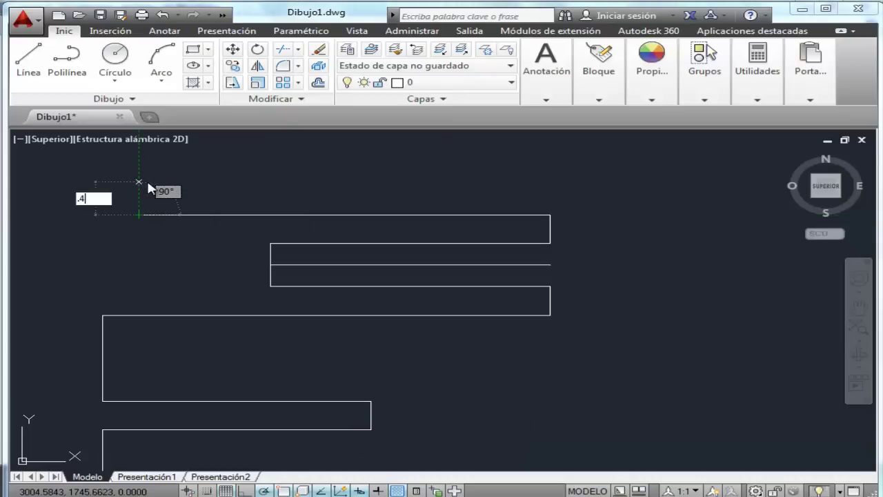
{"action": "key", "text": "Return"}
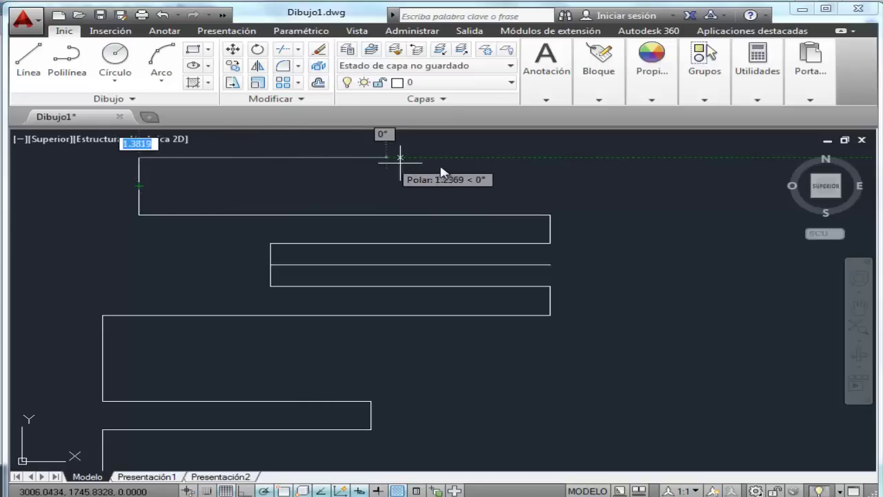
{"action": "scroll", "coordinate": [460, 206], "scroll_direction": "down", "scroll_amount": 1}
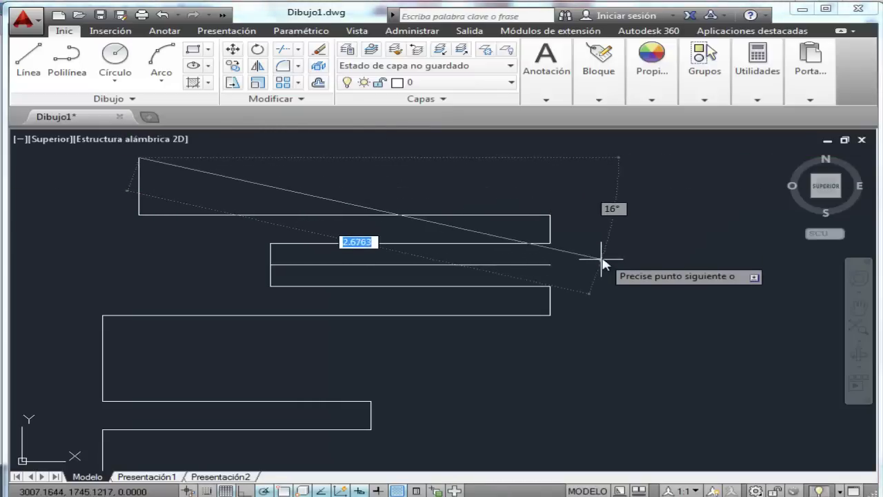
{"action": "scroll", "coordinate": [601, 258], "scroll_direction": "up", "scroll_amount": 2}
{"action": "scroll", "coordinate": [602, 256], "scroll_direction": "down", "scroll_amount": 1}
{"action": "scroll", "coordinate": [601, 253], "scroll_direction": "down", "scroll_amount": 1}
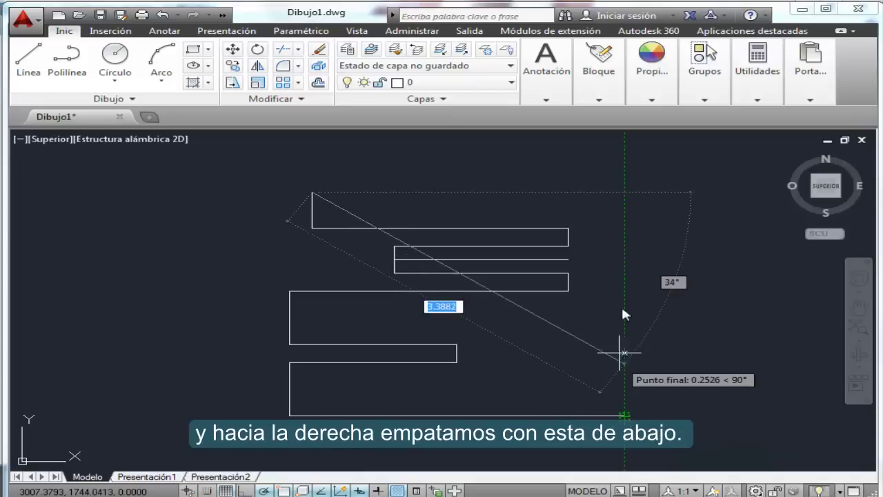
End the top line above the bottom line's end and fillet the lower line pair.
{"action": "left_click", "coordinate": [626, 192]}
{"action": "key", "text": "Return"}
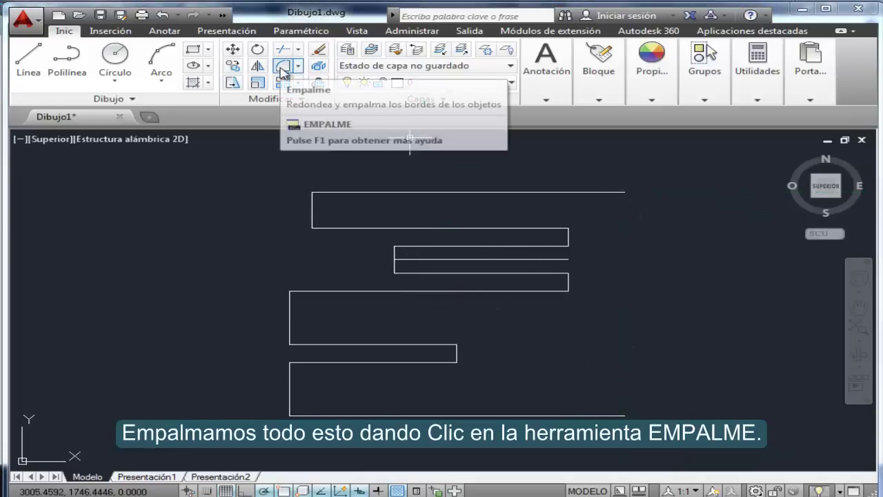
{"action": "left_click", "coordinate": [283, 66]}
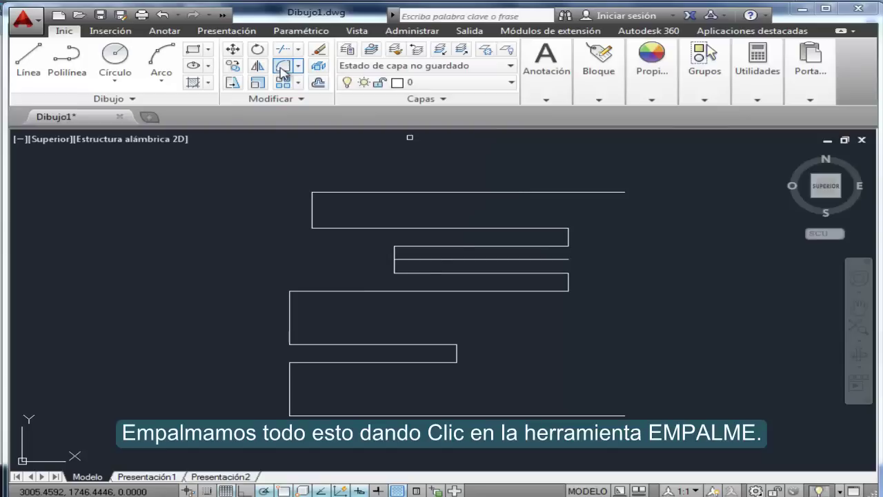
{"action": "left_click", "coordinate": [388, 344]}
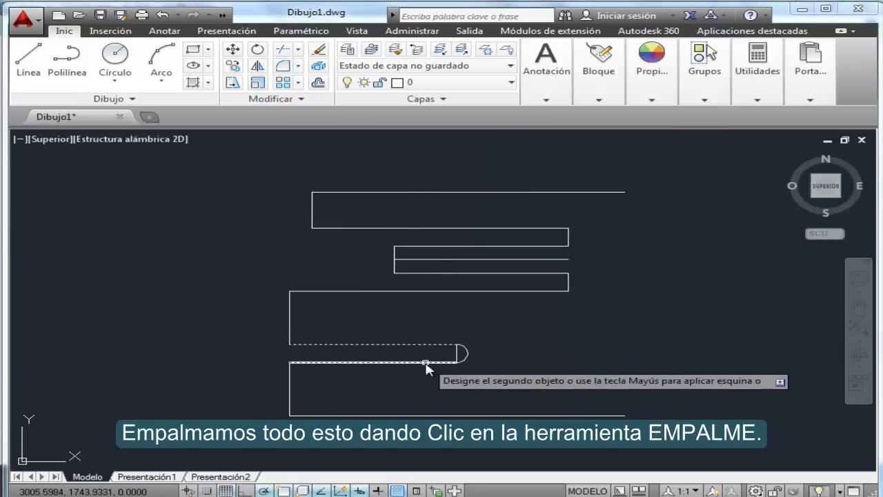
{"action": "left_click", "coordinate": [428, 362]}
Fillet the upper pair, the lower pair's right ends, and the middle lines' left ends twice.
{"action": "left_click", "coordinate": [283, 66]}
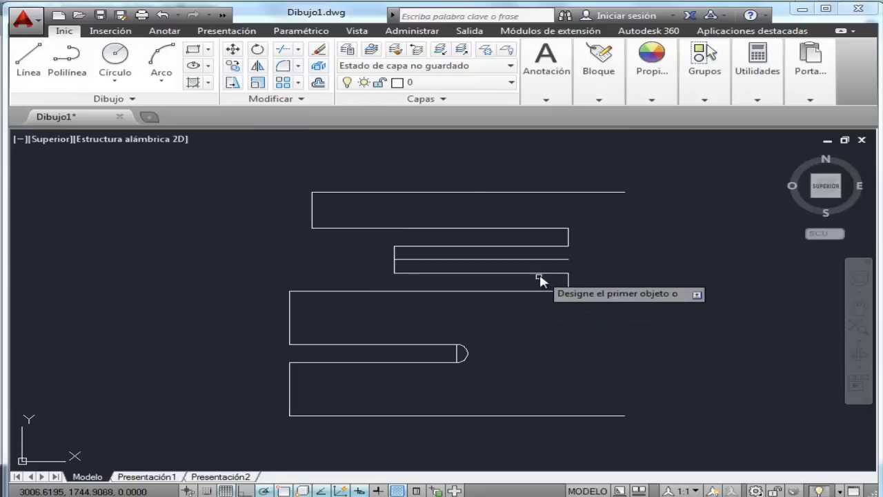
{"action": "left_click", "coordinate": [541, 273]}
{"action": "left_click", "coordinate": [540, 291]}
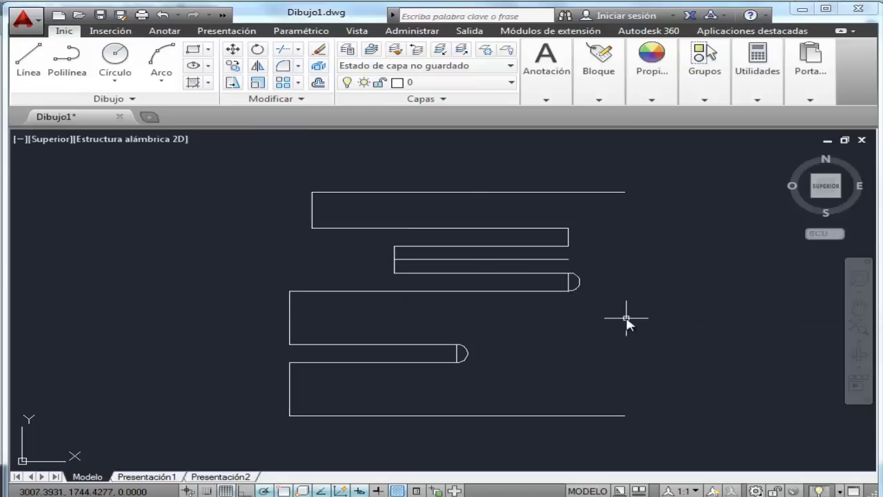
{"action": "left_click", "coordinate": [283, 66]}
{"action": "left_click", "coordinate": [413, 259]}
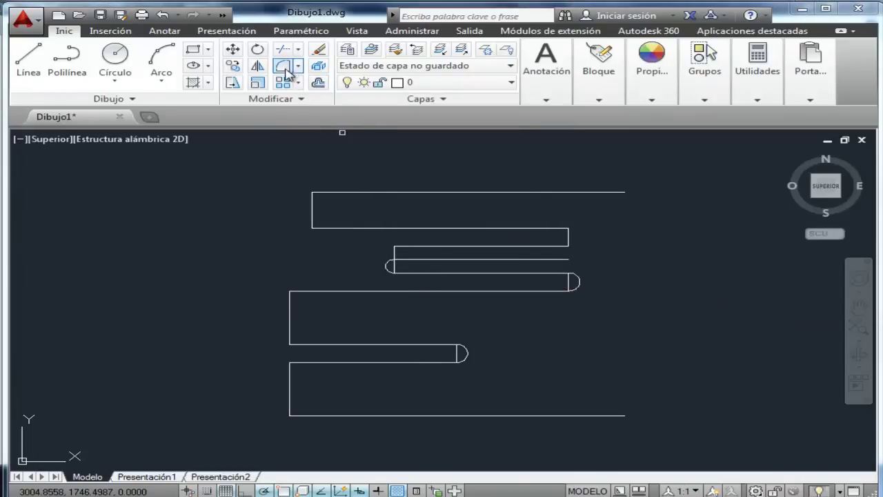
{"action": "left_click", "coordinate": [282, 66]}
{"action": "left_click", "coordinate": [409, 260]}
{"action": "left_click", "coordinate": [403, 246]}
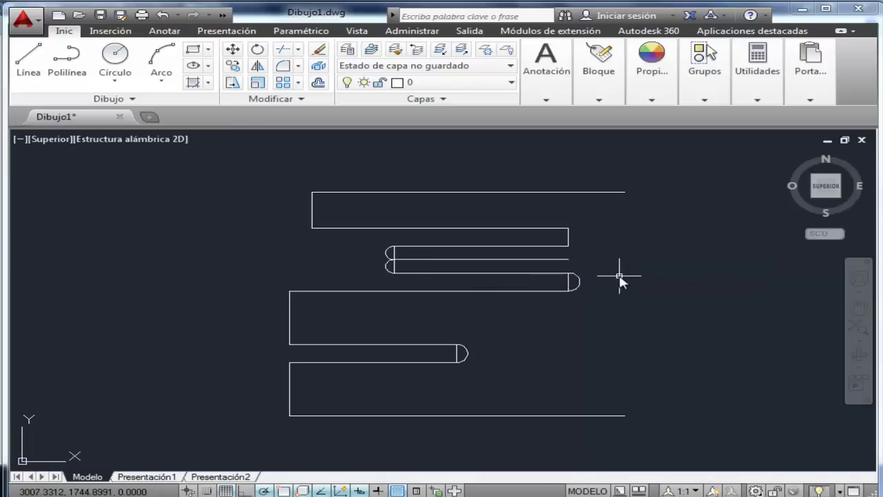
Fillet the upper lines' right ends and the top section's left end.
{"action": "left_click", "coordinate": [285, 71]}
{"action": "left_click", "coordinate": [548, 247]}
{"action": "left_click", "coordinate": [556, 229]}
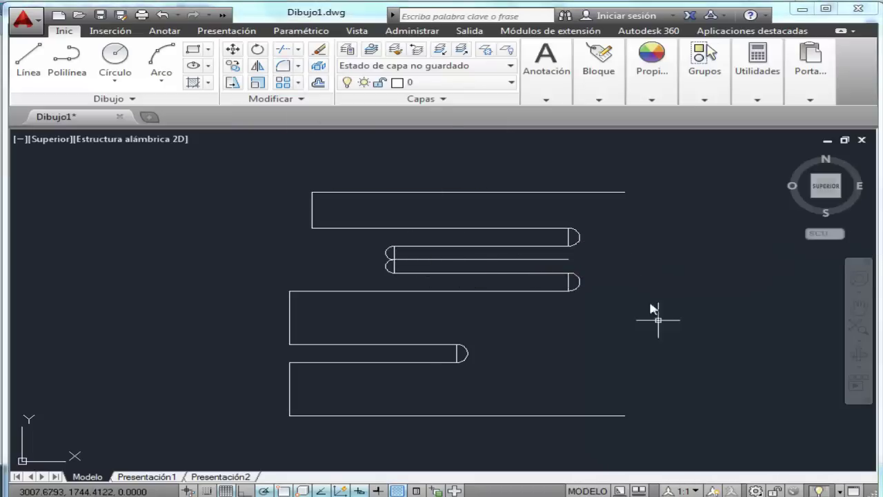
{"action": "left_click", "coordinate": [283, 66]}
{"action": "left_click", "coordinate": [340, 192]}
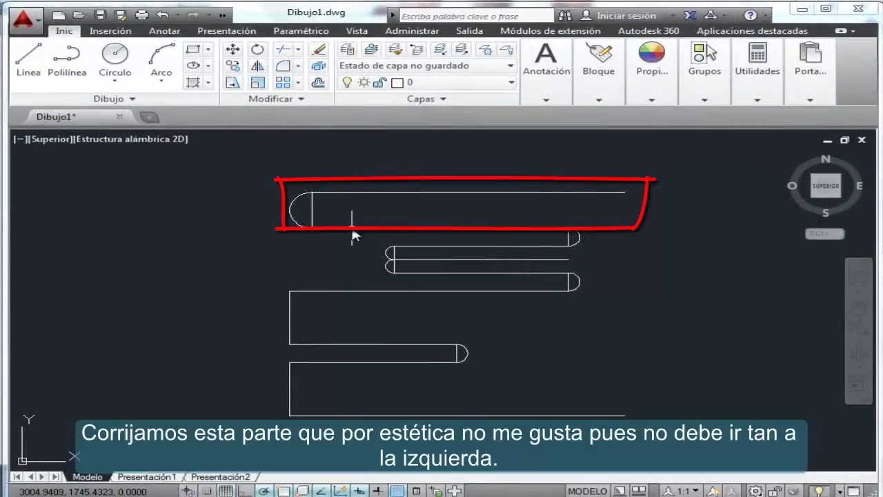
Draw a helper line and erase the old top arc and long line.
{"action": "key", "text": "Escape"}
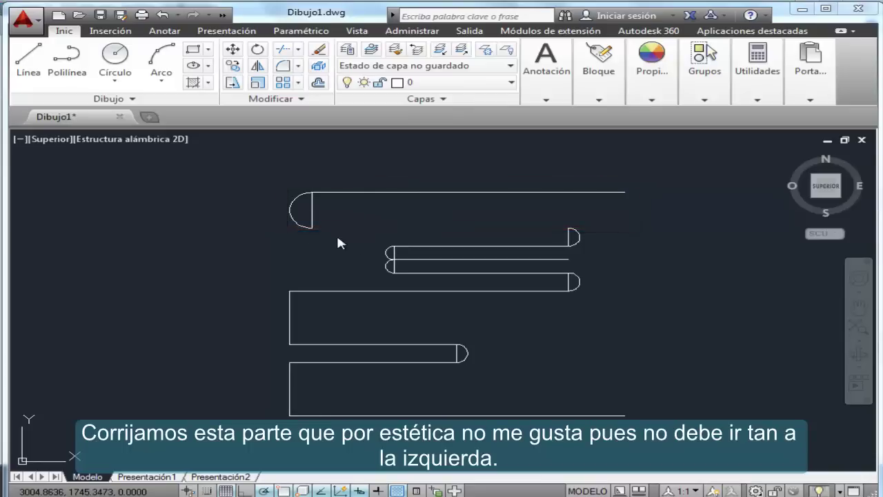
{"action": "left_click_drag", "start_coordinate": [336, 233], "coordinate": [276, 177]}
{"action": "left_click", "coordinate": [28, 62]}
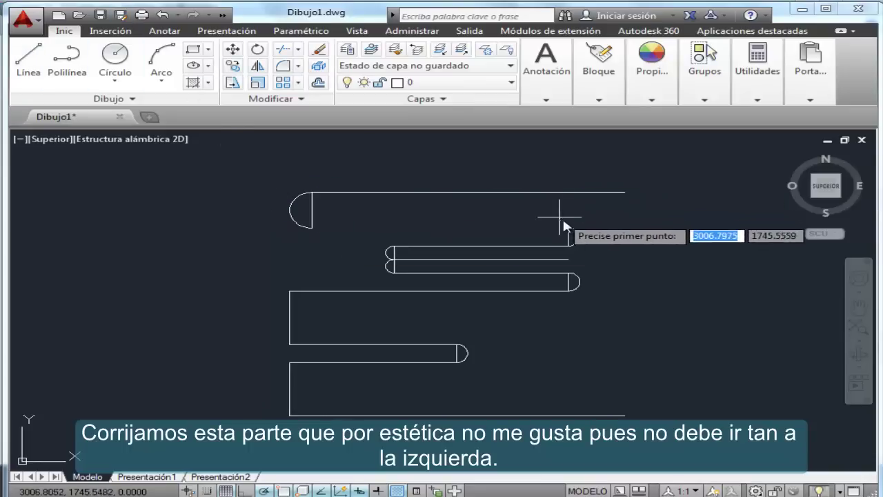
{"action": "left_click", "coordinate": [568, 236]}
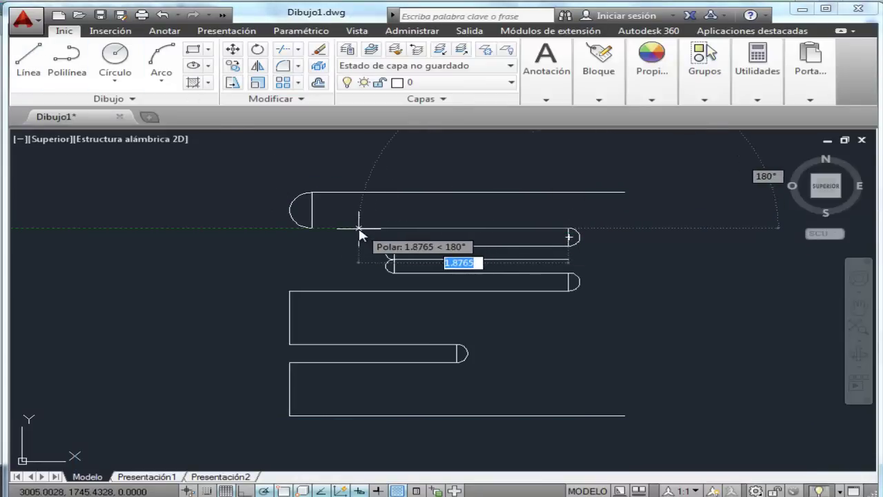
{"action": "left_click", "coordinate": [359, 228]}
{"action": "key", "text": "Return"}
{"action": "left_click_drag", "start_coordinate": [642, 217], "coordinate": [307, 192]}
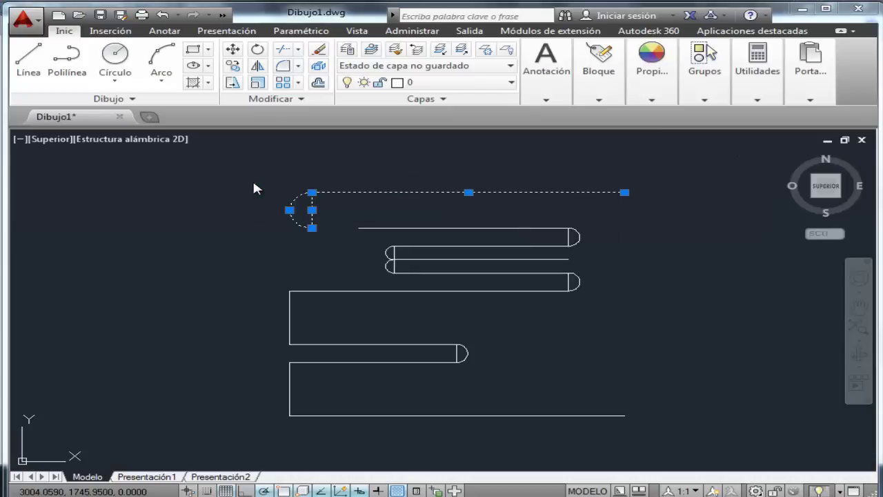
{"action": "key", "text": "Delete"}
Draw a 0.5 rise from the remaining line's left end and a new top line across.
{"action": "key", "text": "space"}
{"action": "left_click", "coordinate": [359, 228]}
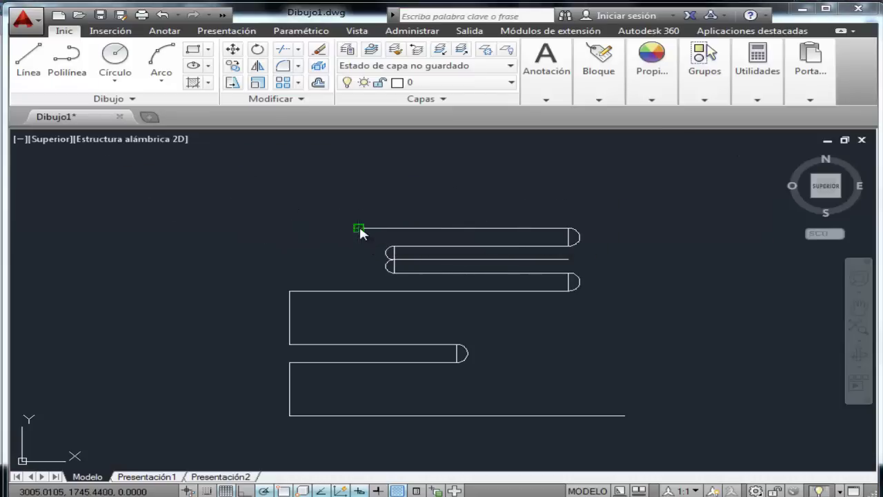
{"action": "type", "text": ".5"}
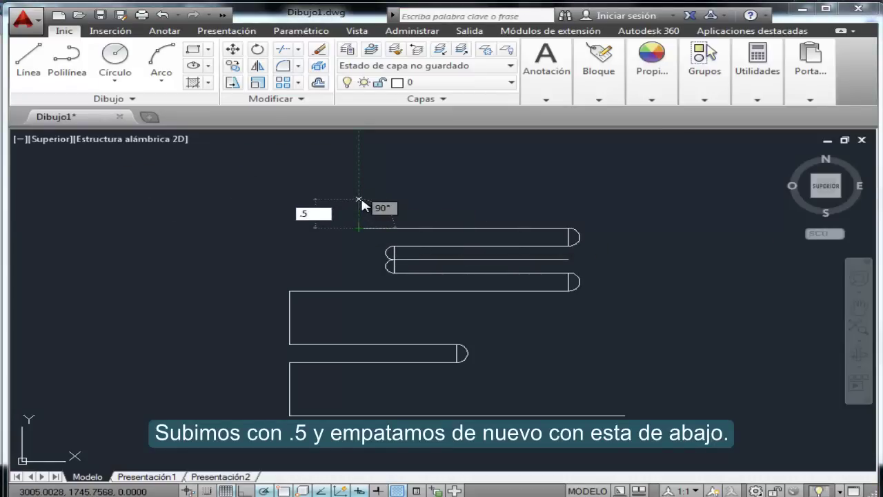
{"action": "key", "text": "Return"}
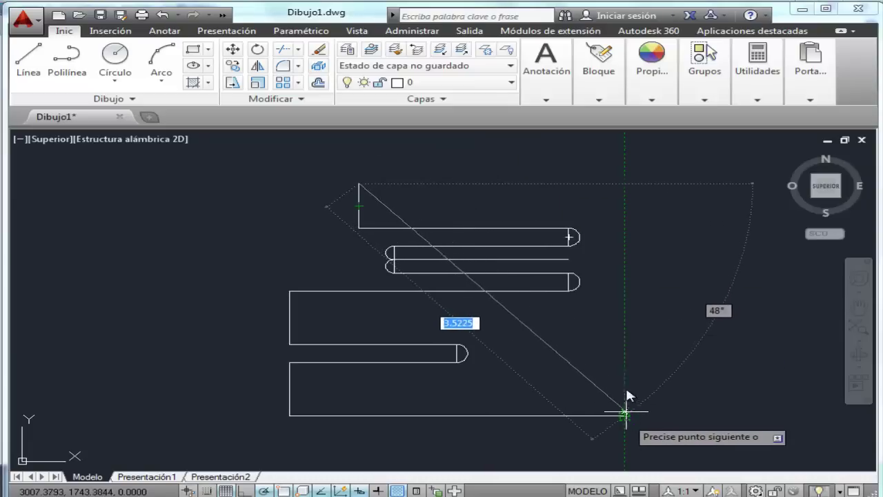
{"action": "left_click", "coordinate": [625, 184]}
{"action": "key", "text": "Return"}
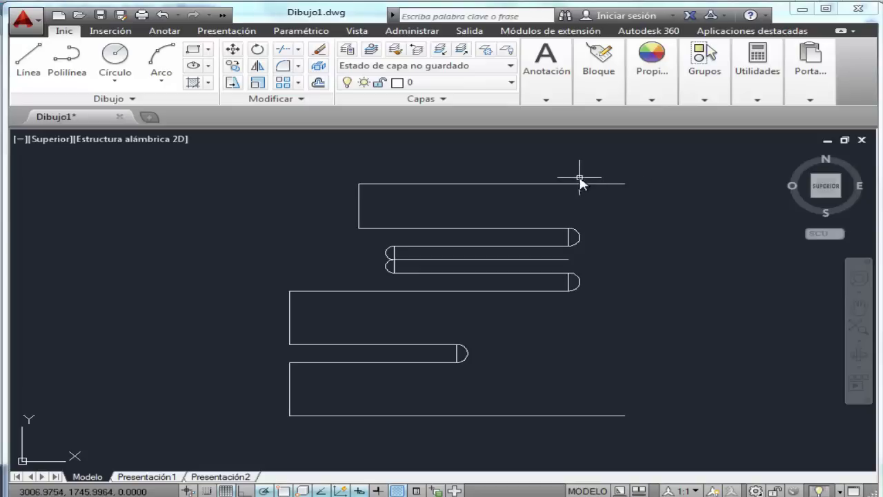
Add a 0.2 rise above the top line's right end with a short line back left.
{"action": "left_click", "coordinate": [29, 59]}
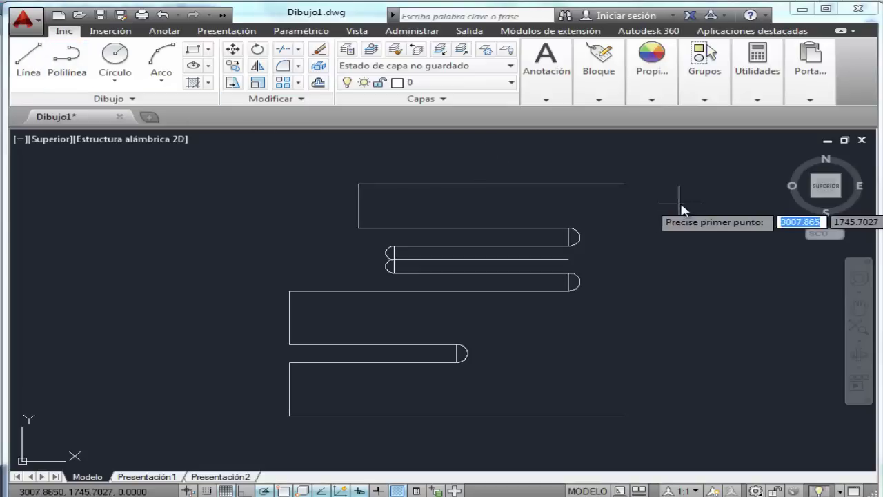
{"action": "left_click", "coordinate": [624, 183]}
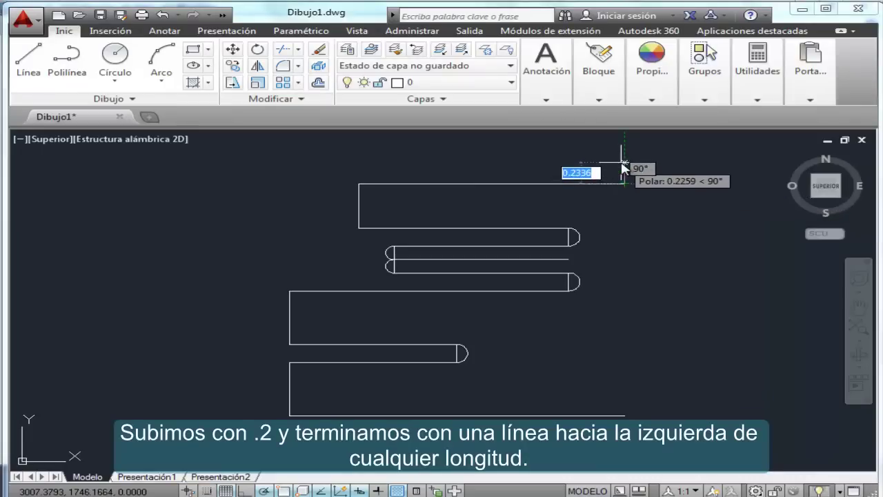
{"action": "type", "text": ".2"}
{"action": "key", "text": "Return"}
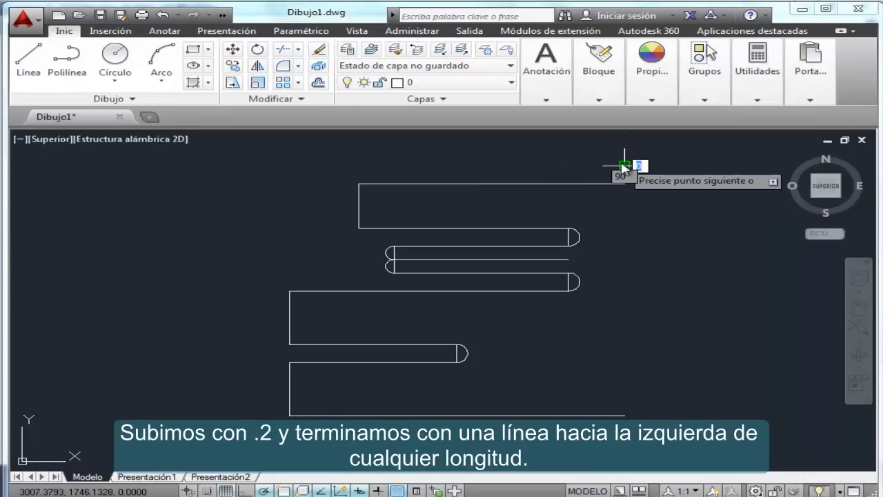
{"action": "left_click", "coordinate": [495, 166]}
{"action": "key", "text": "Return"}
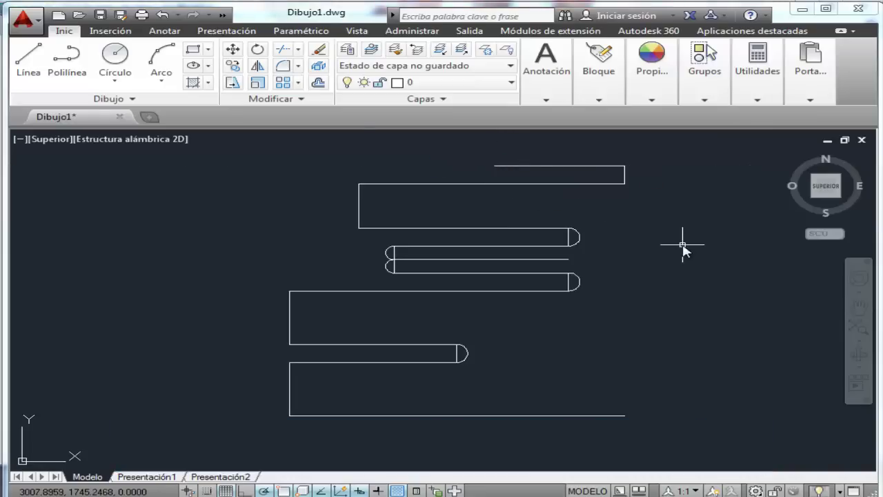
Fillet the top section's left end between its lower and upper lines.
{"action": "left_click", "coordinate": [283, 68]}
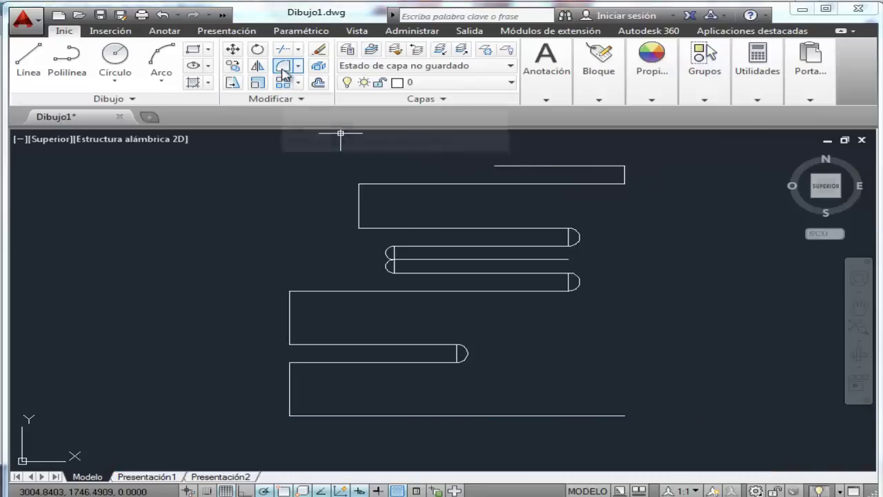
{"action": "left_click", "coordinate": [381, 228]}
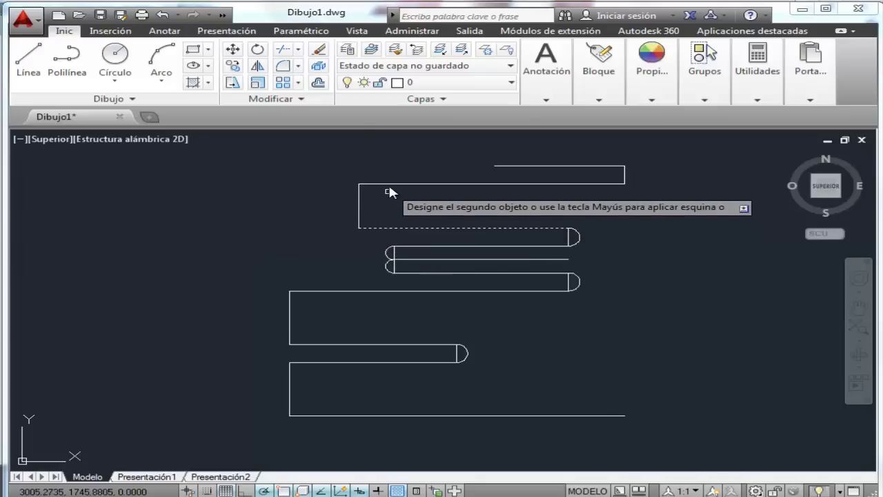
{"action": "left_click", "coordinate": [391, 184]}
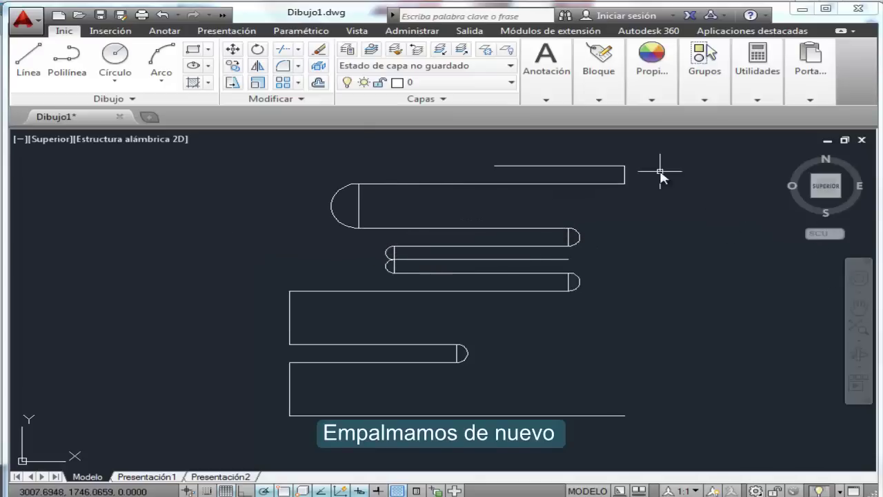
Fillet the right end between the top lines and erase the leftover middle line.
{"action": "left_click", "coordinate": [291, 73]}
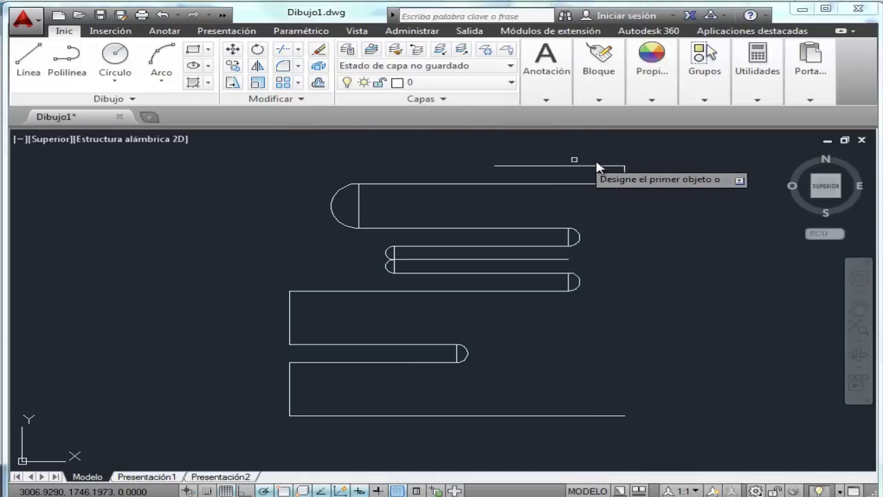
{"action": "left_click", "coordinate": [604, 168]}
{"action": "left_click", "coordinate": [607, 183]}
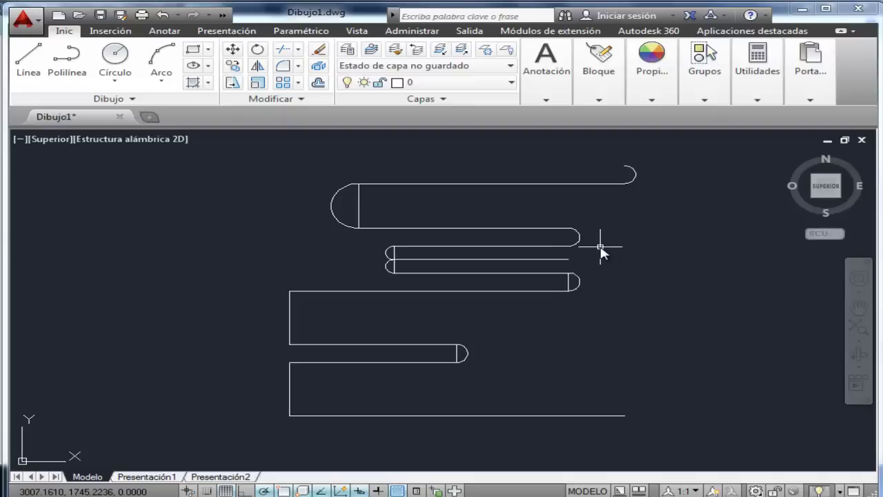
{"action": "left_click", "coordinate": [394, 252]}
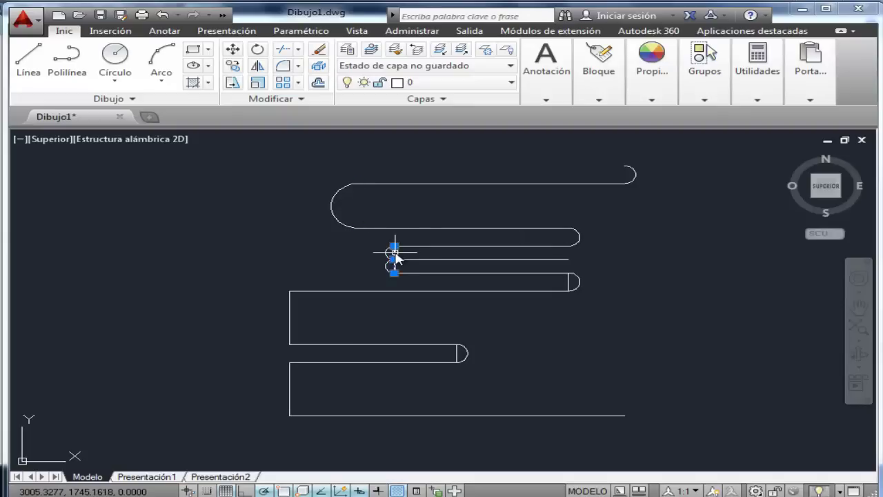
{"action": "left_click", "coordinate": [557, 259]}
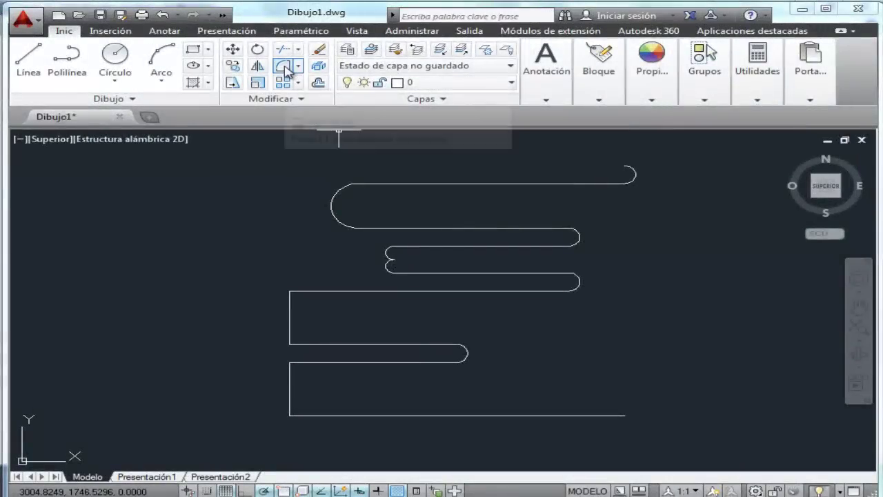
Fillet the lower shape's top-left corner with a 0.1 radius.
{"action": "left_click", "coordinate": [285, 67]}
{"action": "type", "text": "ra"}
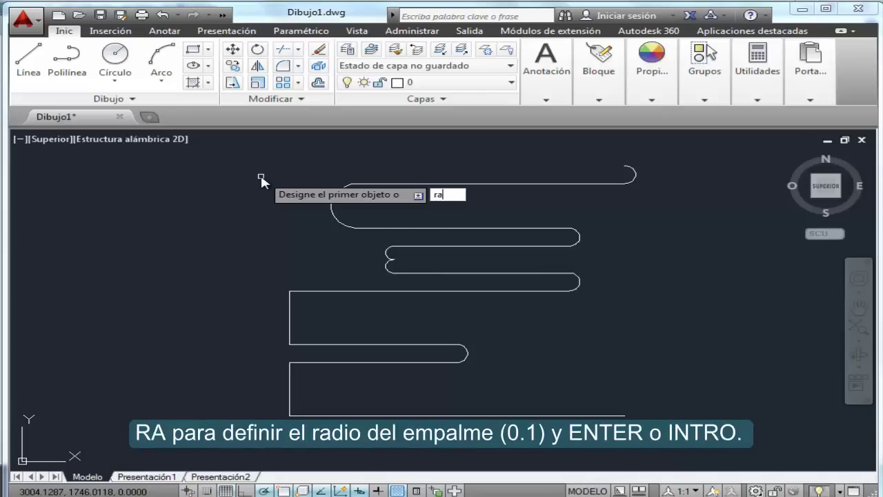
{"action": "key", "text": "Return"}
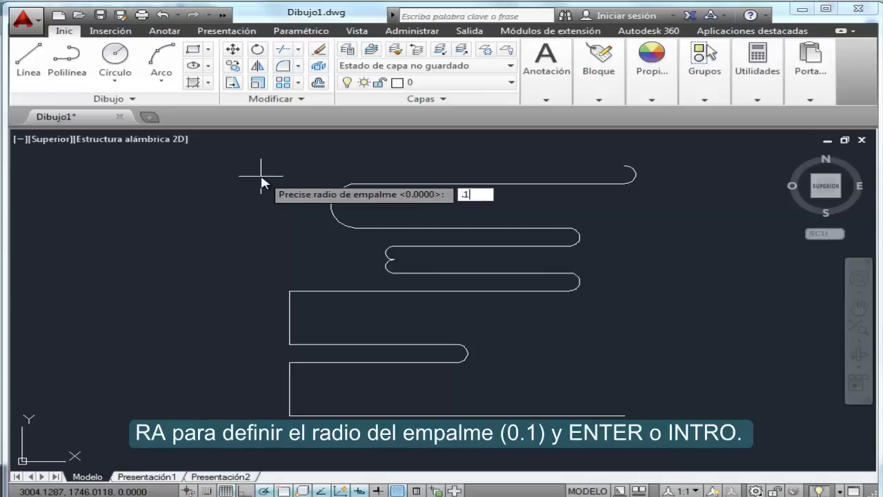
{"action": "key", "text": "Return"}
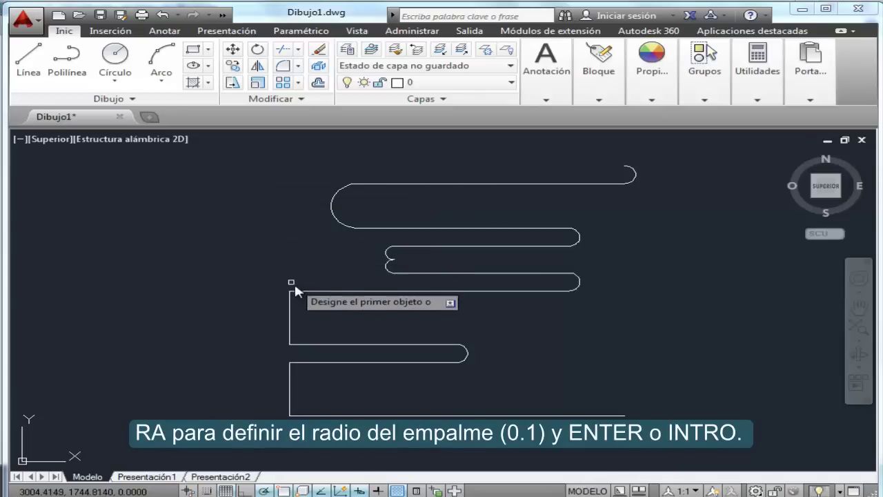
{"action": "left_click", "coordinate": [308, 290]}
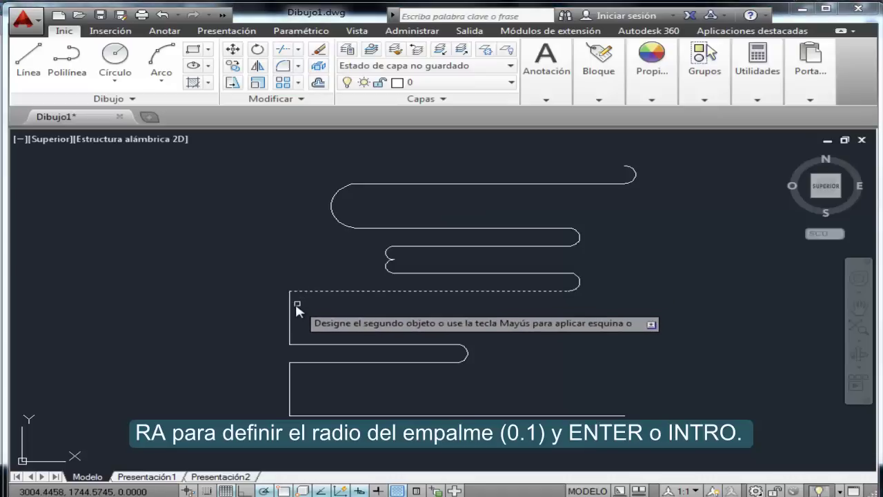
{"action": "left_click", "coordinate": [291, 314]}
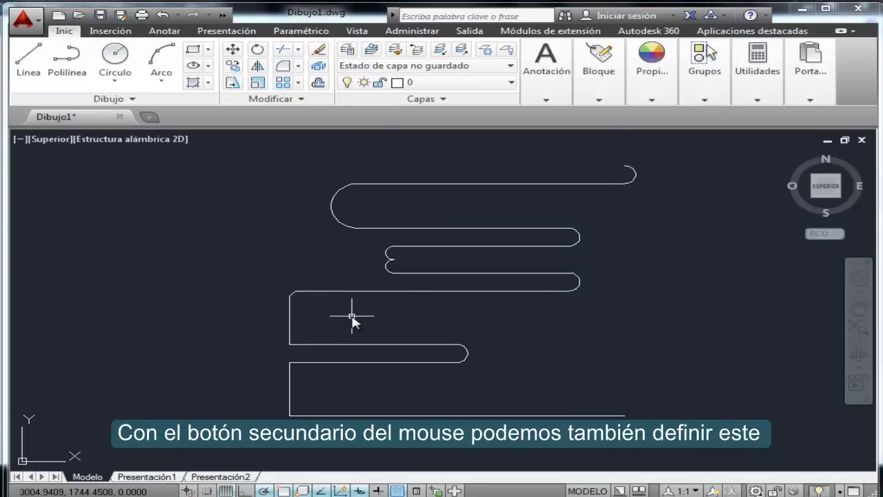
Repeat the fillet to round the lower-left corner at the left vertical line.
{"action": "right_click", "coordinate": [352, 319]}
{"action": "left_click", "coordinate": [431, 66]}
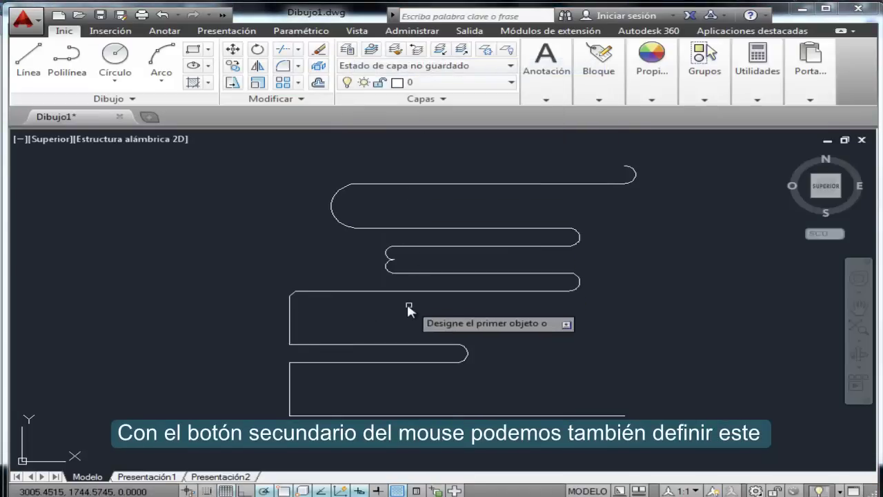
{"action": "left_click", "coordinate": [290, 338]}
{"action": "left_click", "coordinate": [307, 344]}
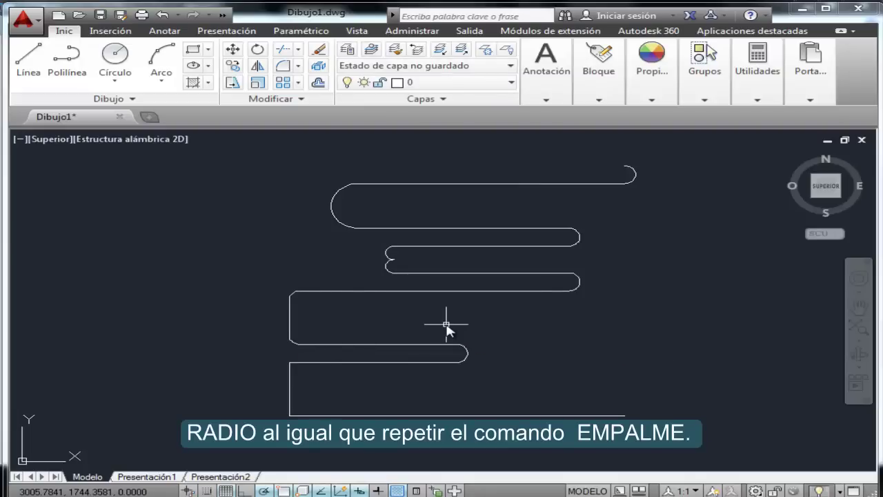
Fillet the base's corner between the lowest horizontal line and the left vertical edge.
{"action": "scroll", "coordinate": [271, 269], "scroll_direction": "up", "scroll_amount": 2}
{"action": "scroll", "coordinate": [271, 269], "scroll_direction": "up", "scroll_amount": 1}
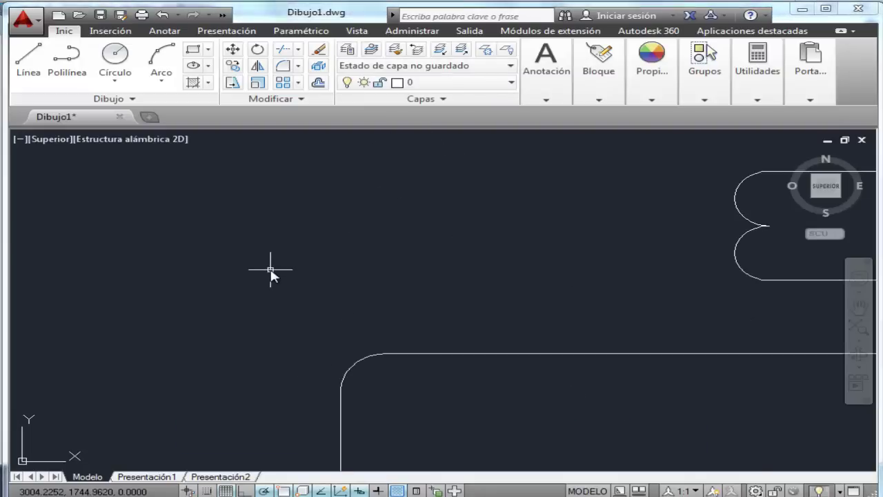
{"action": "scroll", "coordinate": [271, 269], "scroll_direction": "down", "scroll_amount": 2}
{"action": "scroll", "coordinate": [271, 269], "scroll_direction": "down", "scroll_amount": 1}
{"action": "middle_click_drag", "start_coordinate": [391, 332], "coordinate": [414, 257]}
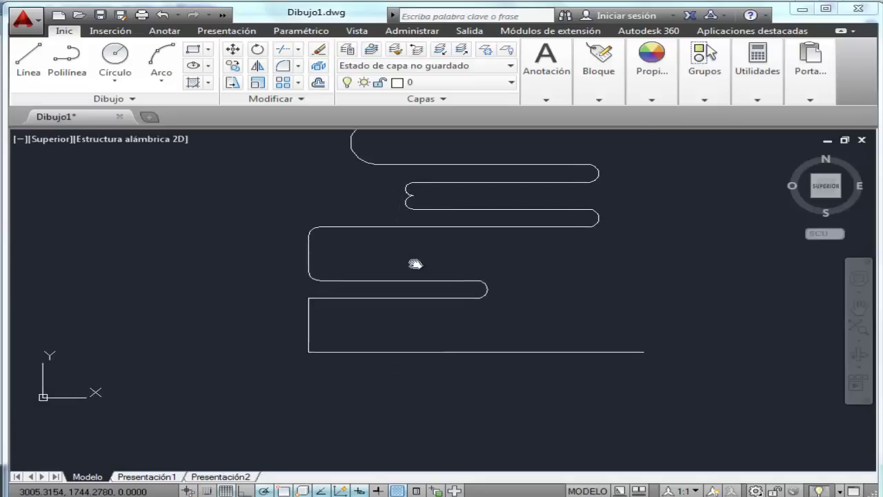
{"action": "left_click", "coordinate": [283, 65]}
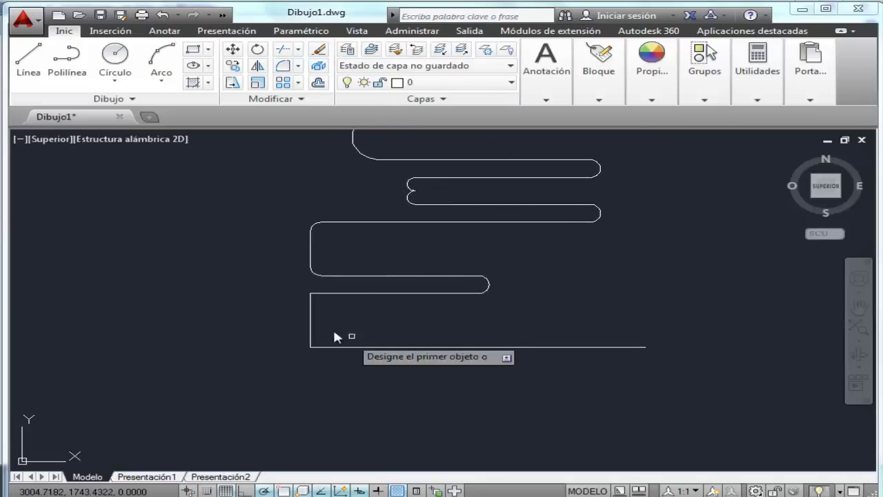
{"action": "left_click", "coordinate": [334, 294]}
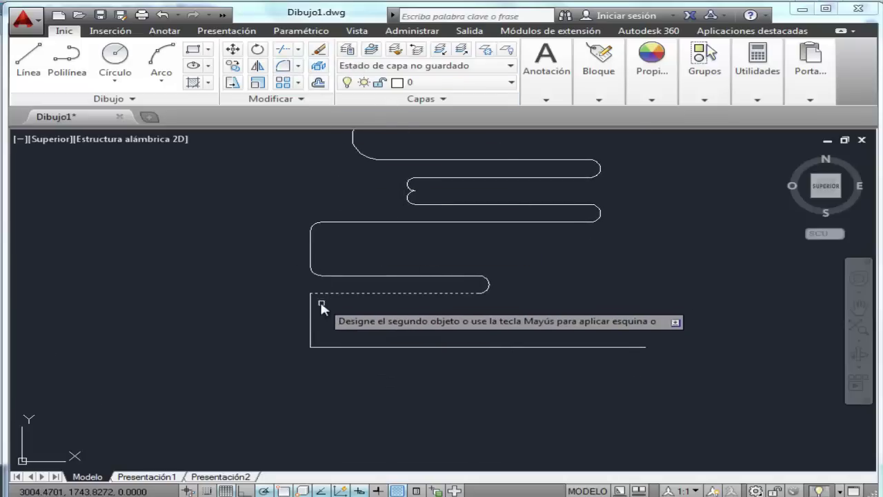
{"action": "left_click", "coordinate": [311, 310]}
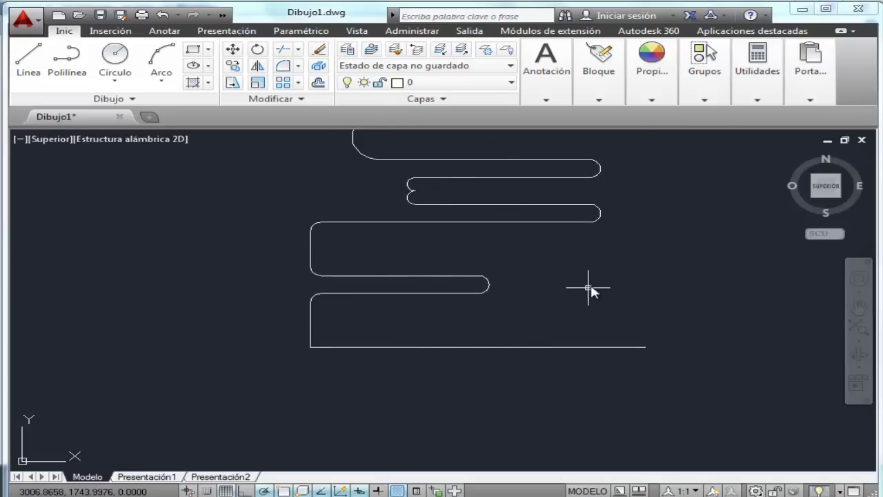
{"action": "scroll", "coordinate": [590, 286], "scroll_direction": "up", "scroll_amount": 3}
{"action": "scroll", "coordinate": [591, 339], "scroll_direction": "down", "scroll_amount": 3}
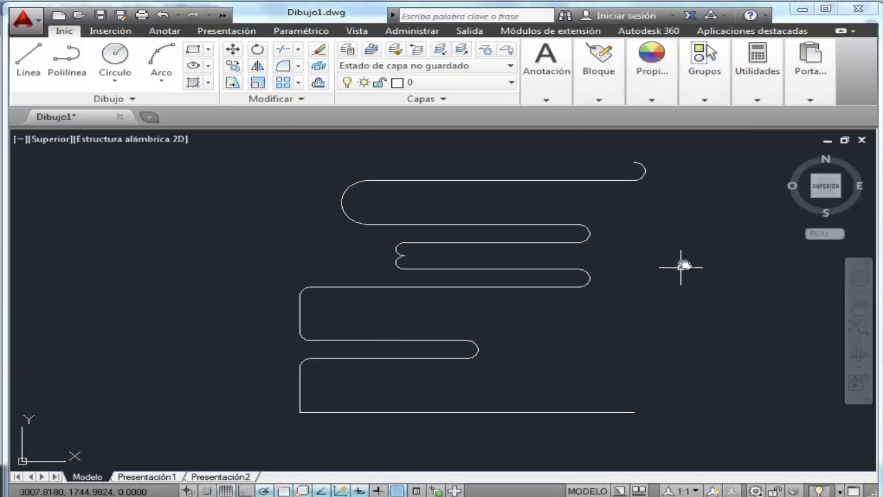
{"action": "middle_click_drag", "start_coordinate": [681, 266], "coordinate": [649, 298]}
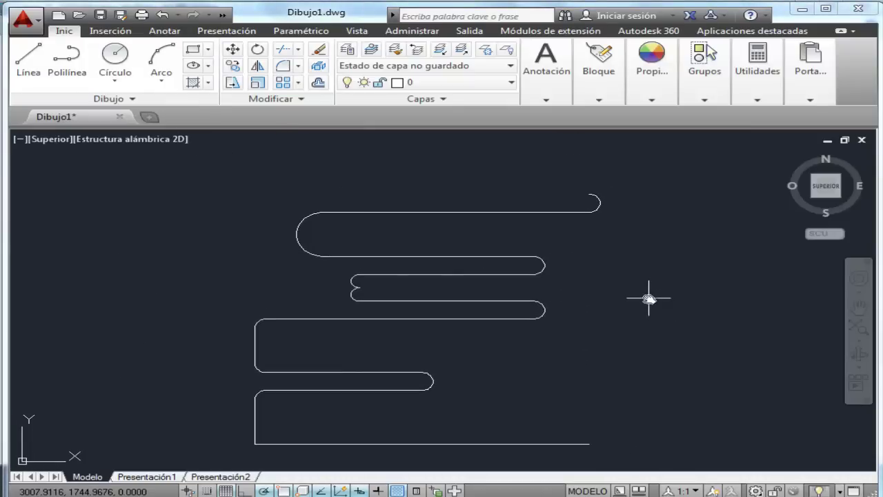
{"action": "scroll", "coordinate": [649, 298], "scroll_direction": "down", "scroll_amount": 2}
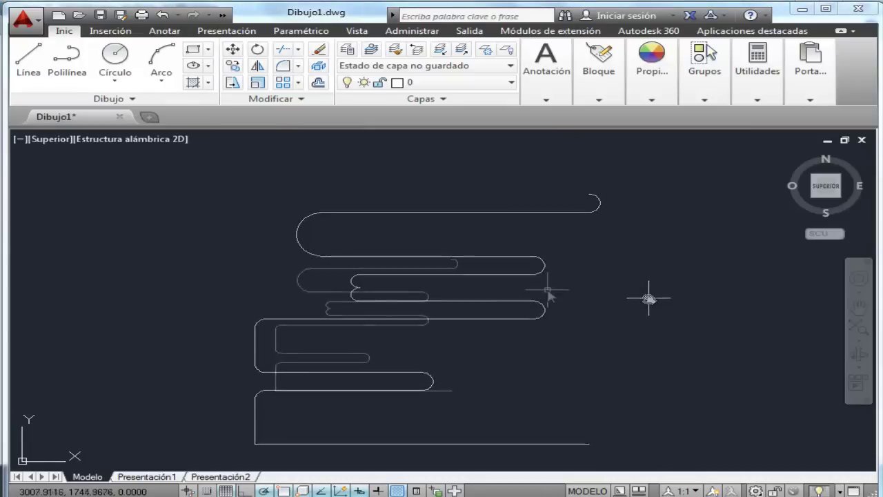
Erase the top line and redraw it from the small arc's endpoint to the centre axis.
{"action": "left_click", "coordinate": [389, 274]}
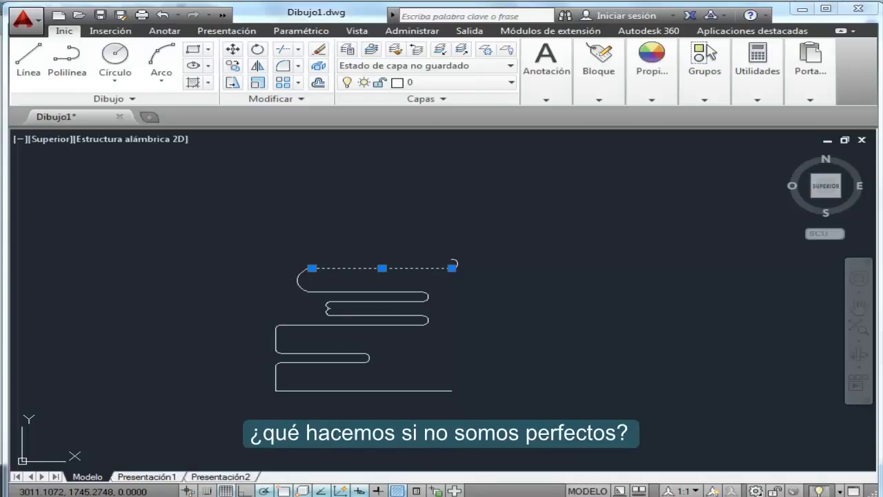
{"action": "key", "text": "Delete"}
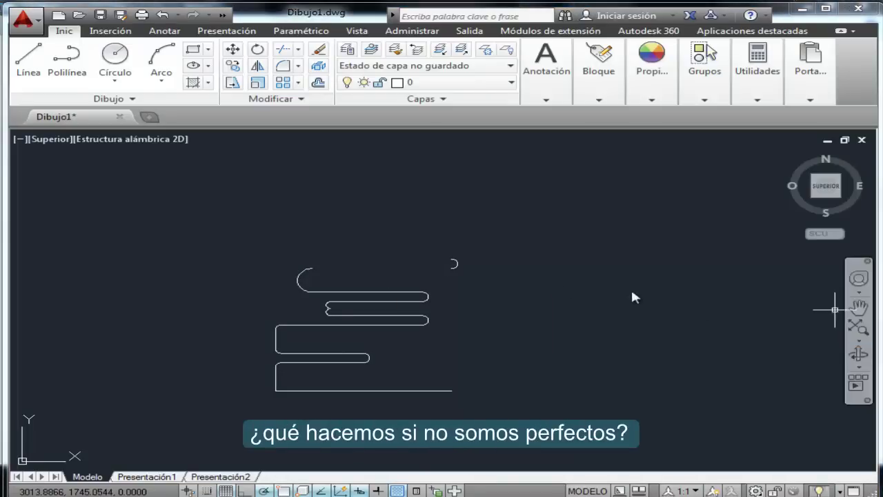
{"action": "left_click", "coordinate": [479, 272]}
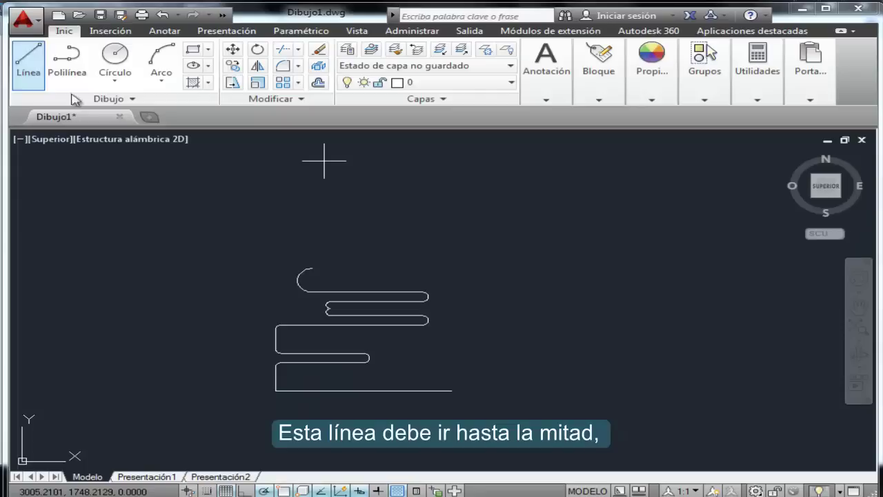
{"action": "left_click", "coordinate": [28, 58]}
{"action": "left_click", "coordinate": [309, 268]}
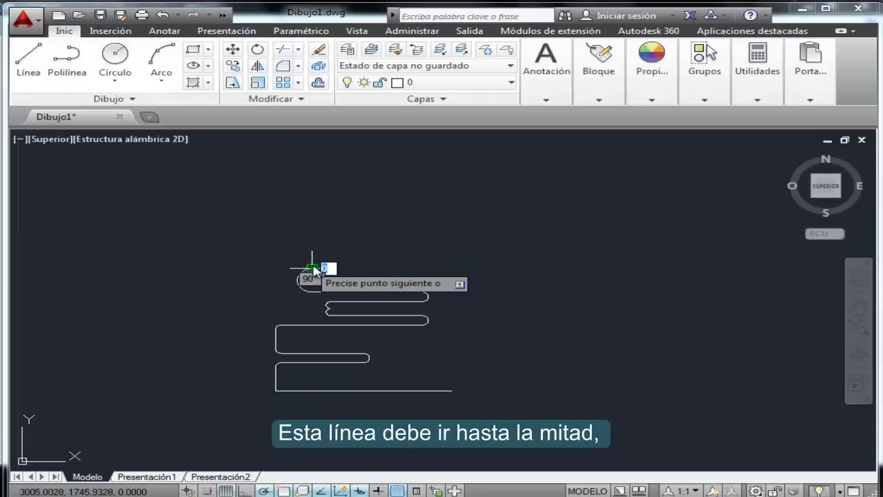
{"action": "left_click", "coordinate": [367, 268]}
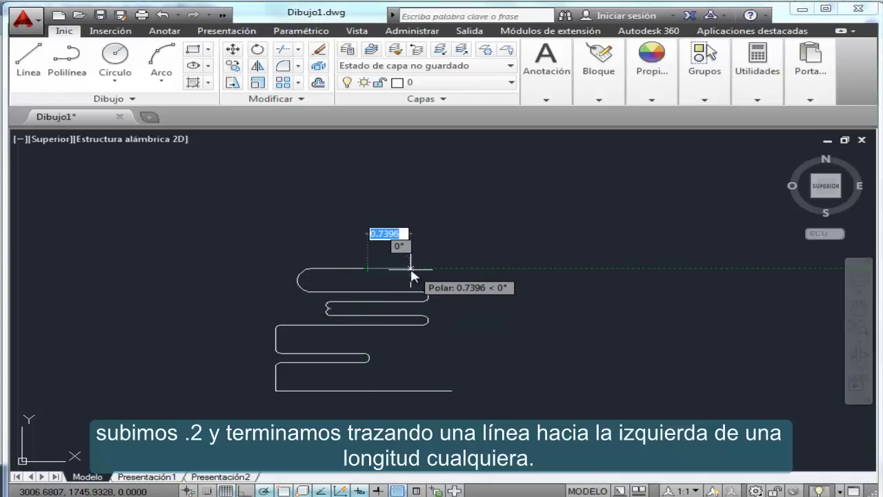
{"action": "key", "text": "Return"}
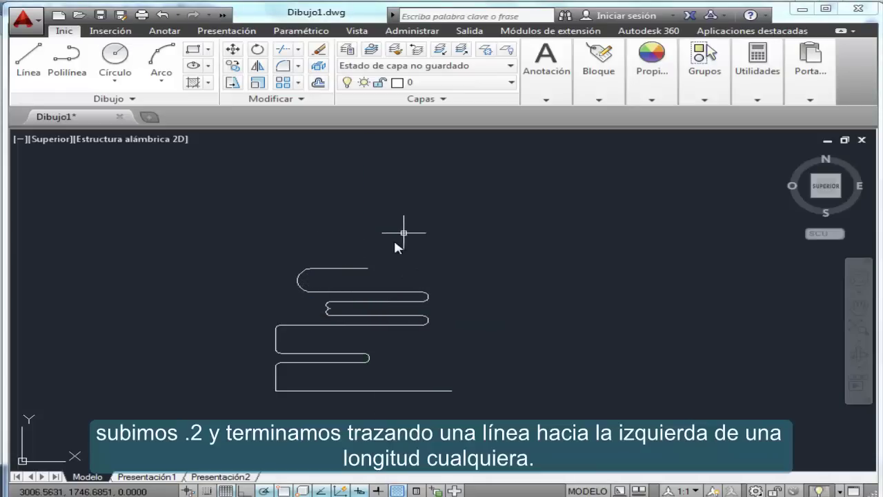
Draw a 0.2 rise from the axis end, then a line back left above the arc.
{"action": "left_click", "coordinate": [28, 58]}
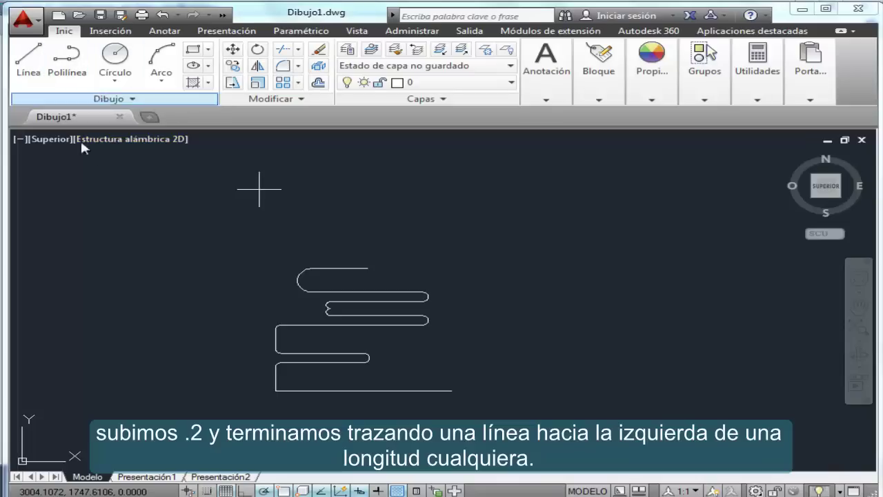
{"action": "left_click", "coordinate": [367, 268]}
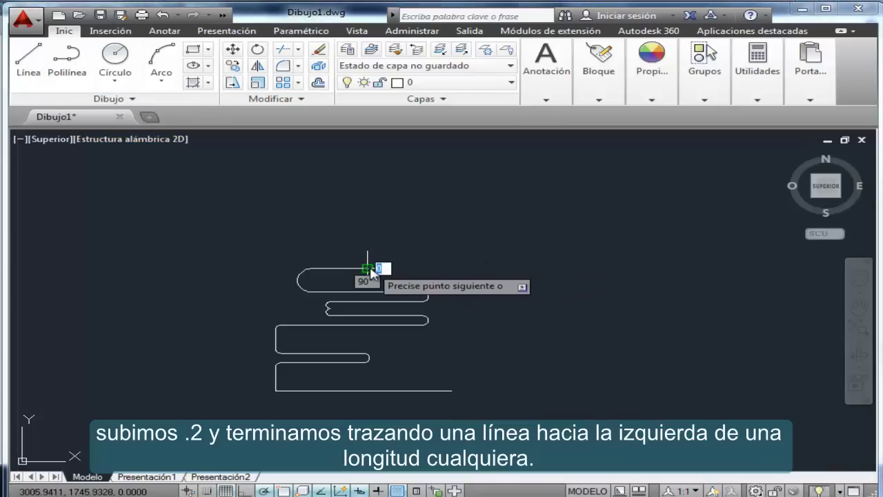
{"action": "type", "text": ".376"}
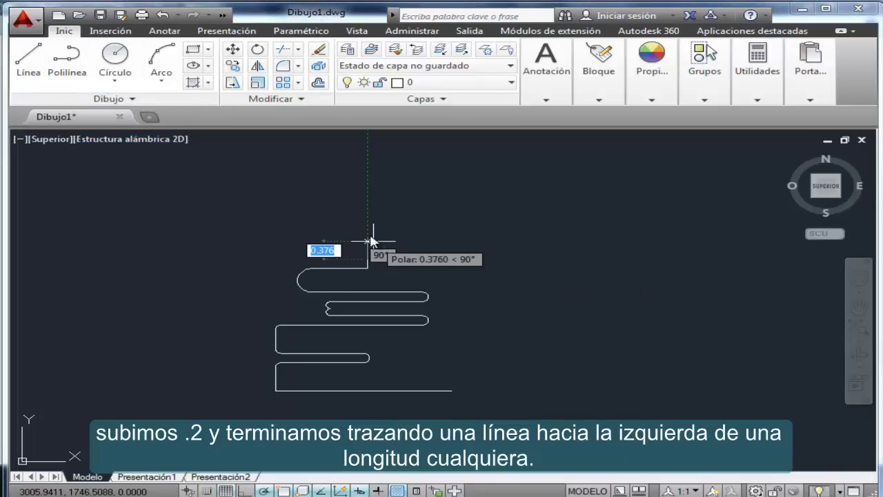
{"action": "key", "text": "Return"}
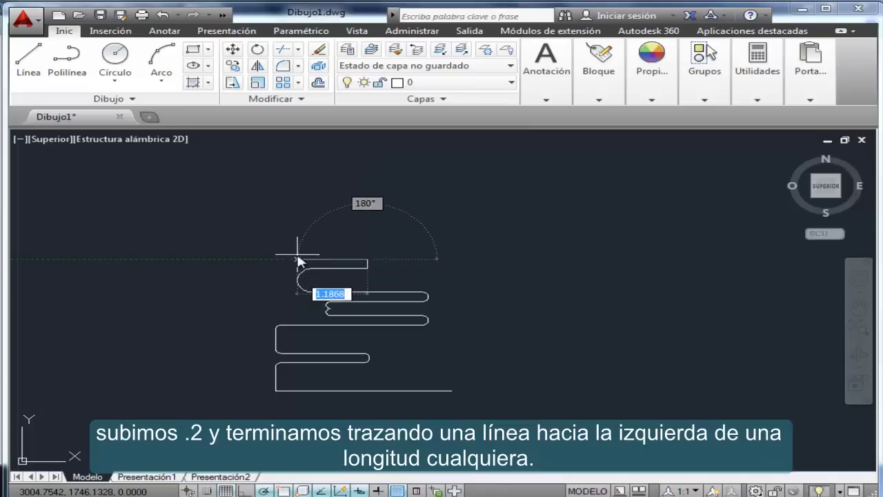
{"action": "left_click", "coordinate": [298, 262]}
{"action": "key", "text": "Return"}
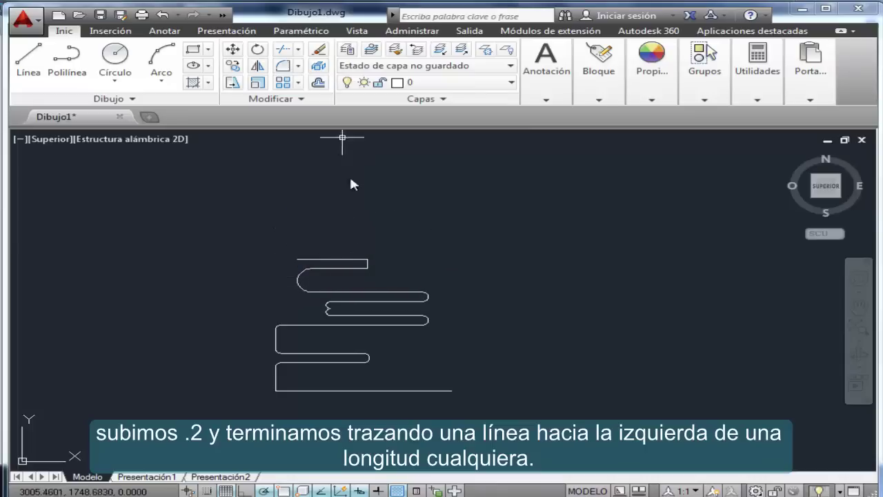
{"action": "scroll", "coordinate": [373, 229], "scroll_direction": "up", "scroll_amount": 2}
{"action": "scroll", "coordinate": [373, 229], "scroll_direction": "up", "scroll_amount": 2}
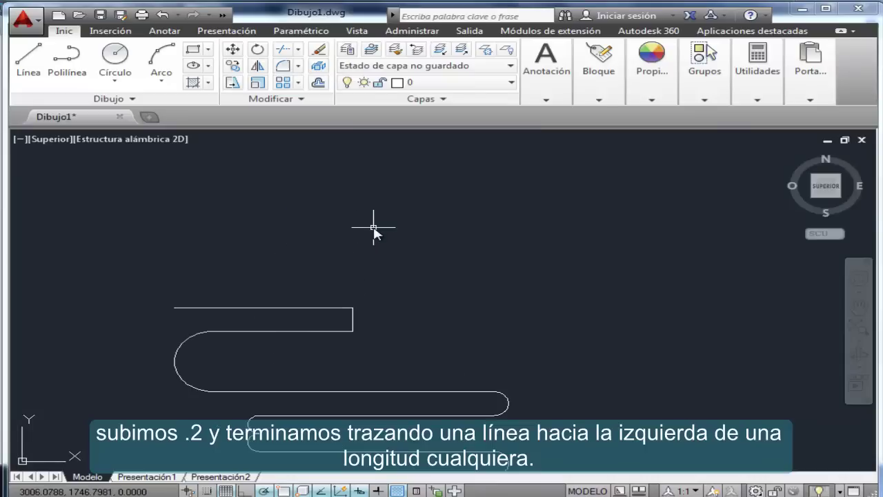
Fillet the top strip's two lines at its right end and remove the upper line, leaving a hook.
{"action": "left_click", "coordinate": [281, 68]}
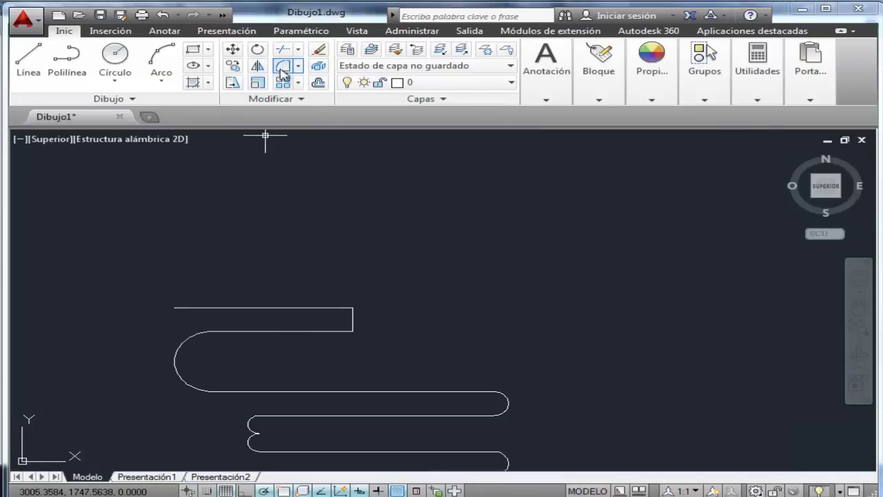
{"action": "left_click", "coordinate": [328, 332]}
{"action": "left_click", "coordinate": [329, 307]}
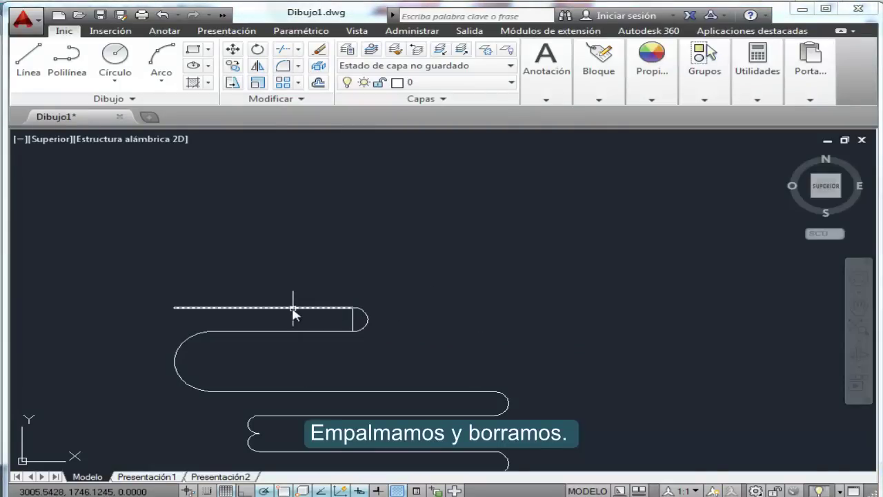
{"action": "left_click", "coordinate": [306, 308]}
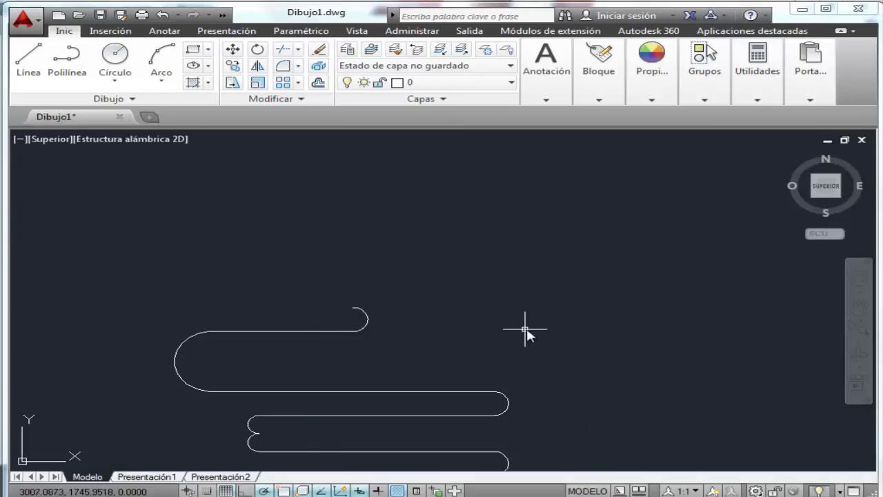
{"action": "scroll", "coordinate": [545, 324], "scroll_direction": "down", "scroll_amount": 3}
{"action": "scroll", "coordinate": [580, 324], "scroll_direction": "down", "scroll_amount": 1}
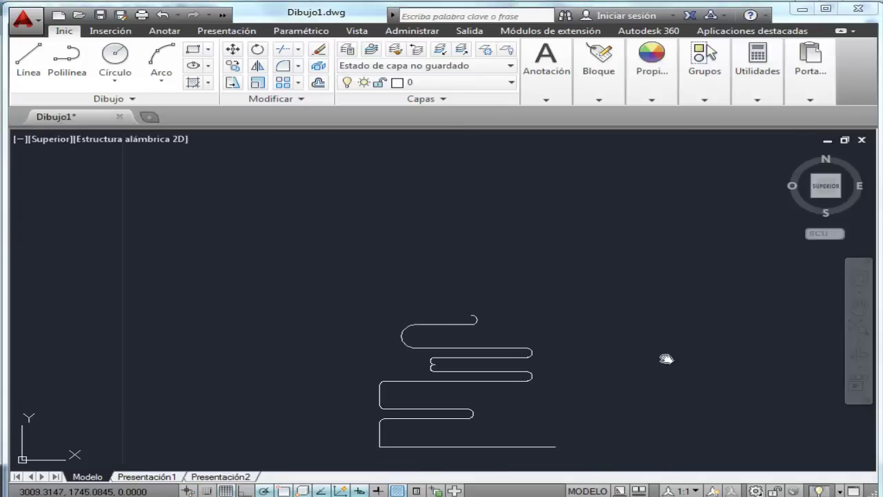
{"action": "middle_click_drag", "start_coordinate": [666, 356], "coordinate": [604, 309]}
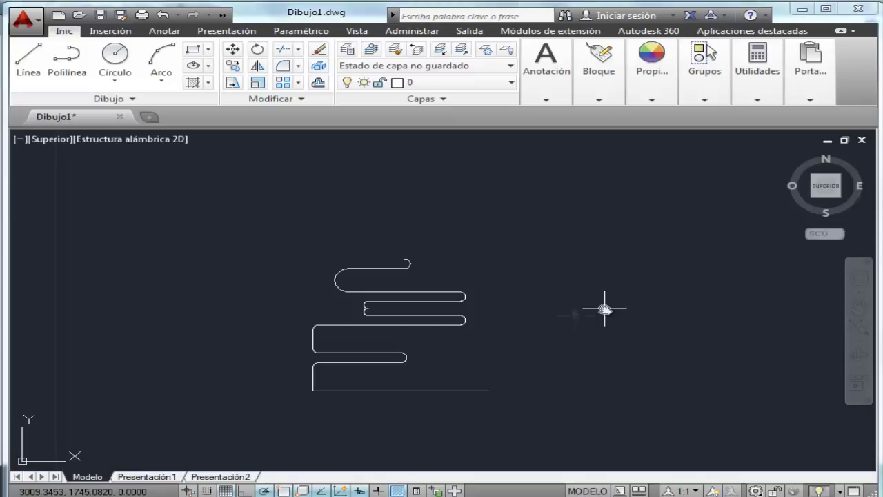
Draw a 10-unit vertical axis line straight up from the bottom line's right endpoint.
{"action": "left_click", "coordinate": [28, 61]}
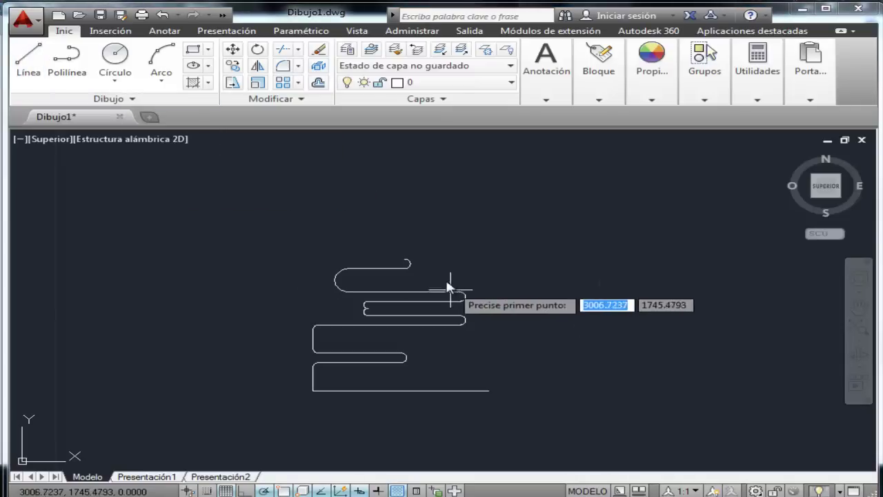
{"action": "left_click", "coordinate": [490, 390]}
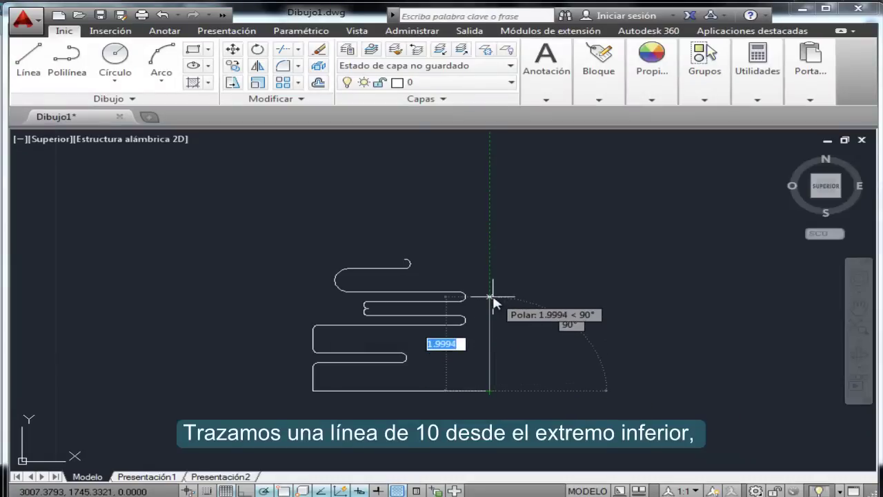
{"action": "type", "text": "10"}
{"action": "key", "text": "Return"}
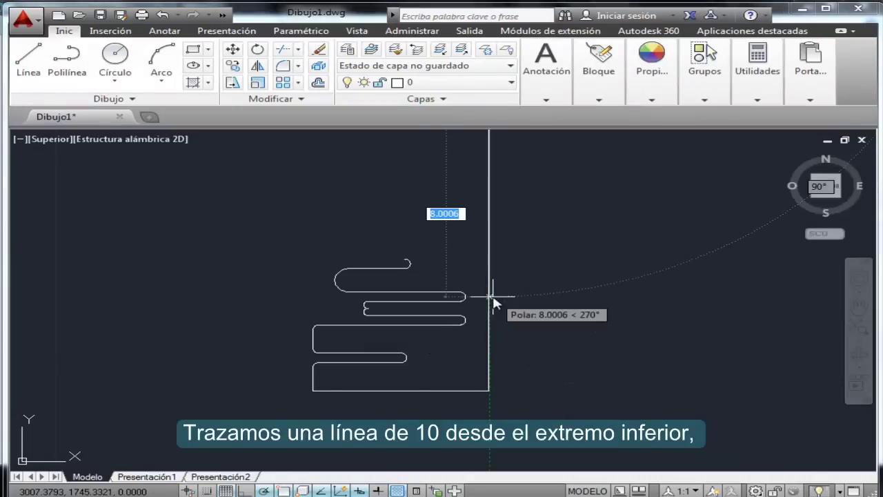
{"action": "key", "text": "Return"}
{"action": "scroll", "coordinate": [564, 287], "scroll_direction": "down", "scroll_amount": 2}
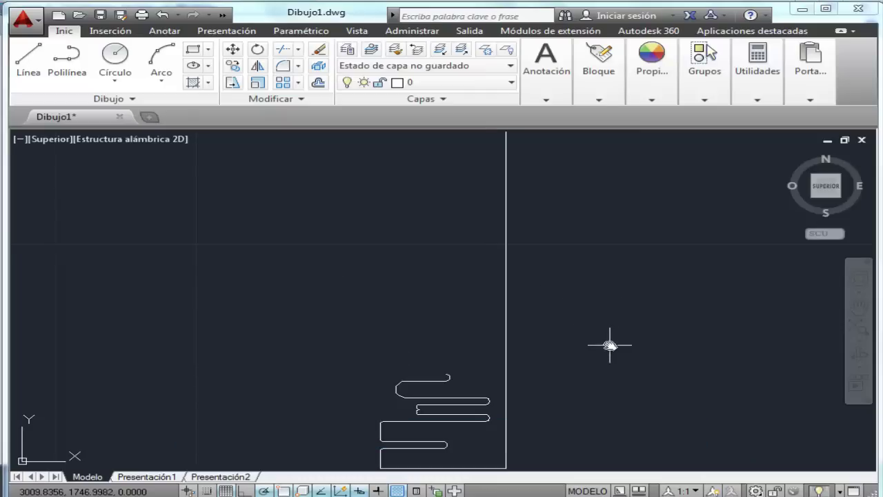
{"action": "middle_click_drag", "start_coordinate": [597, 260], "coordinate": [580, 275]}
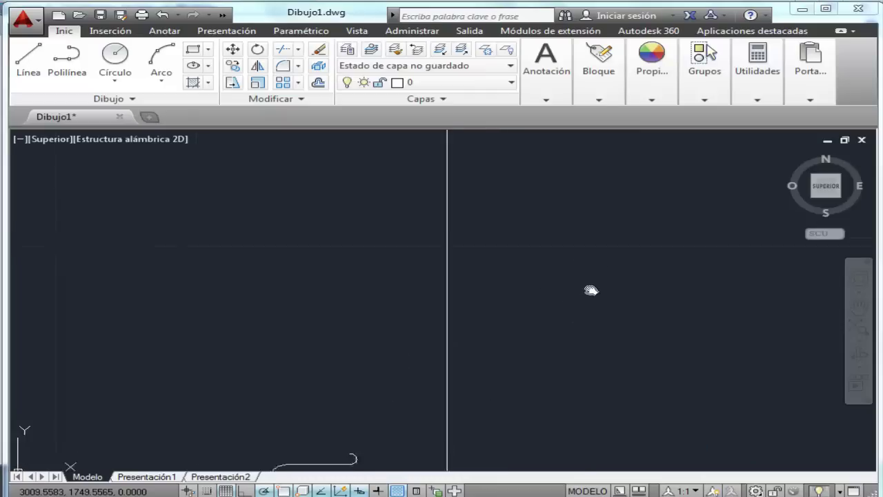
Draw a 1.25 line leftward from the top of the axis and a 0.2 drop at its end.
{"action": "left_click", "coordinate": [42, 67]}
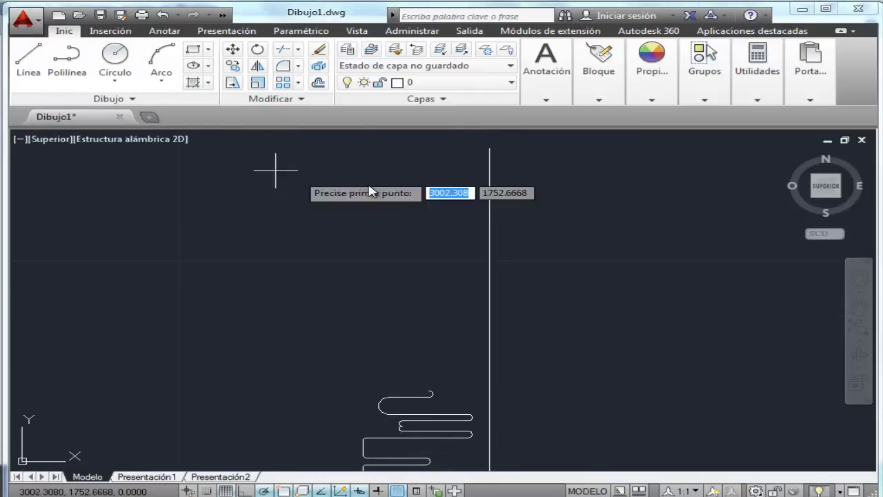
{"action": "left_click", "coordinate": [489, 148]}
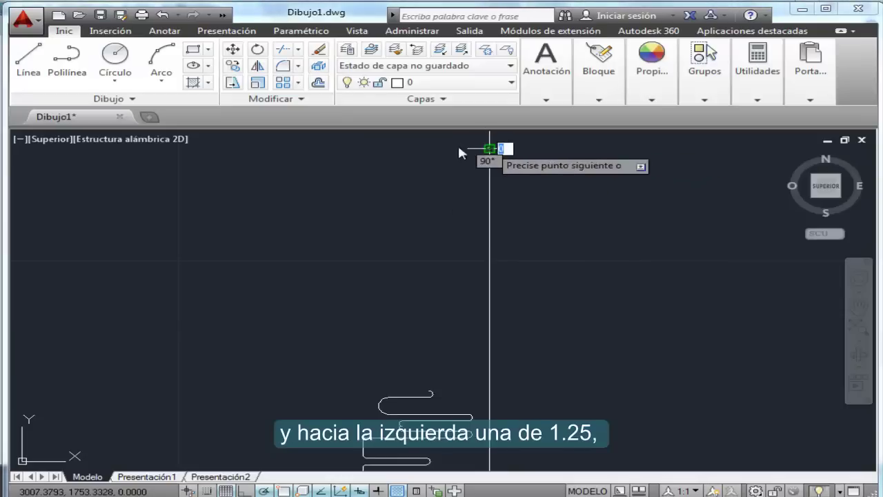
{"action": "type", "text": "1.25"}
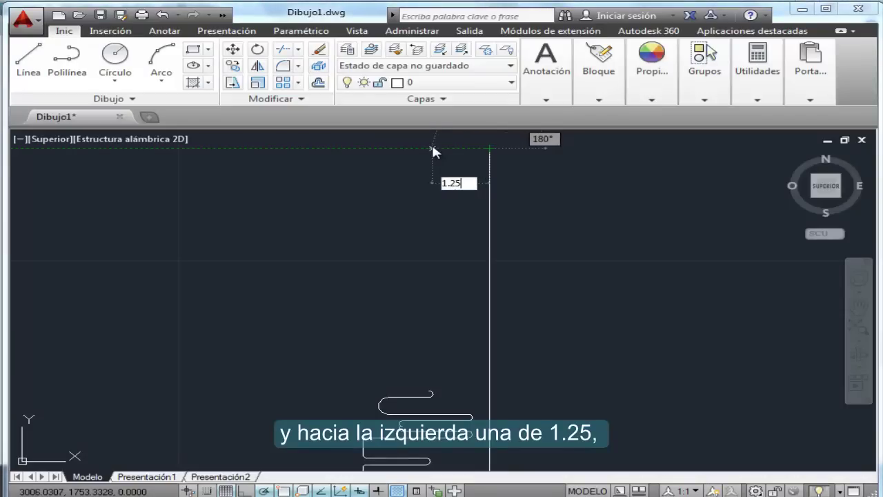
{"action": "key", "text": "Return"}
{"action": "key", "text": "Return"}
{"action": "key", "text": "Return"}
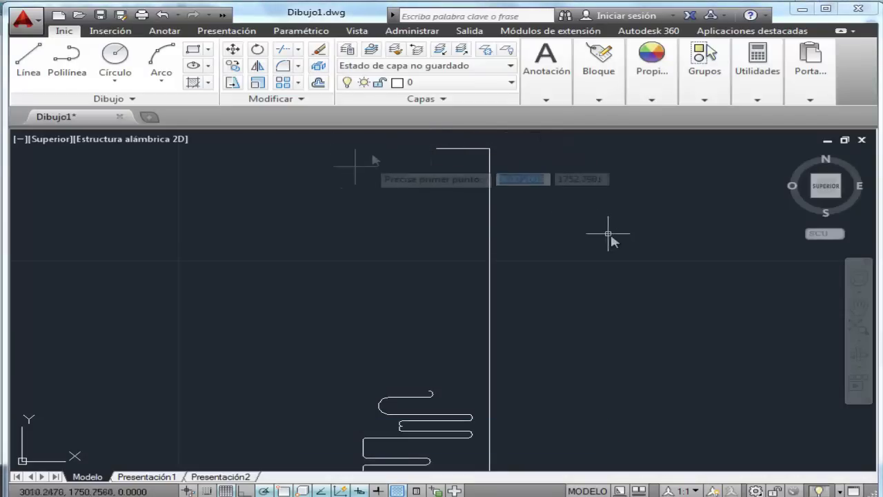
{"action": "left_click", "coordinate": [442, 150]}
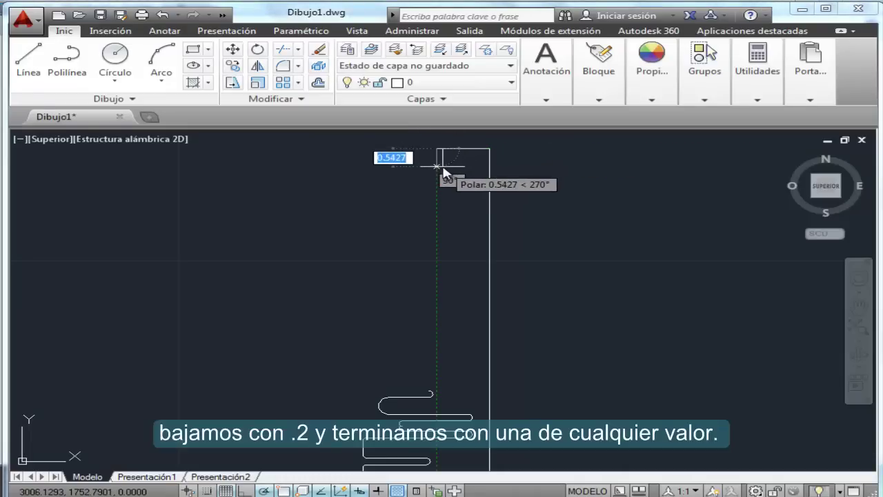
{"action": "type", "text": ".2"}
{"action": "key", "text": "Return"}
{"action": "key", "text": "Return"}
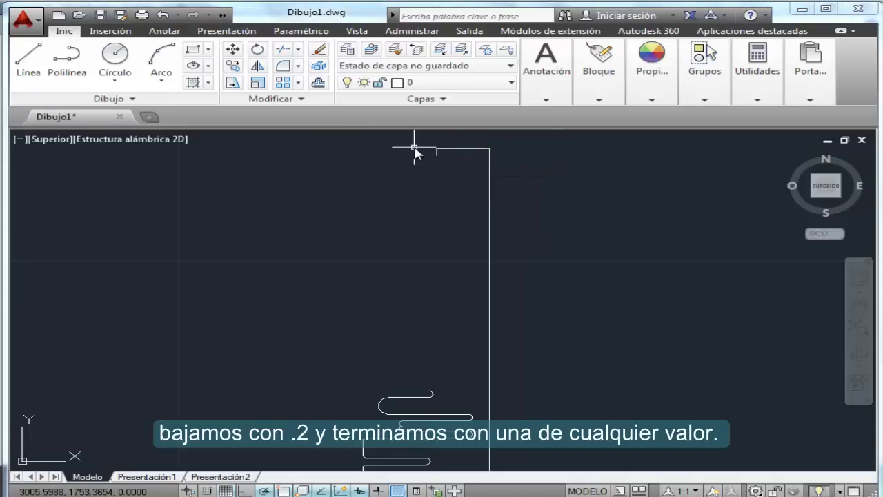
Draw another 0.2 line with a short horizontal stub back to the right.
{"action": "left_click", "coordinate": [28, 59]}
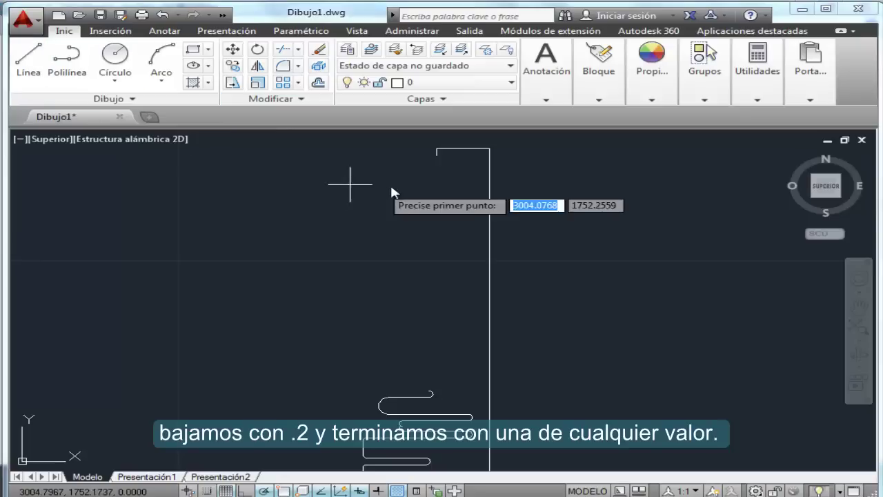
{"action": "left_click", "coordinate": [436, 148]}
{"action": "type", "text": ".2"}
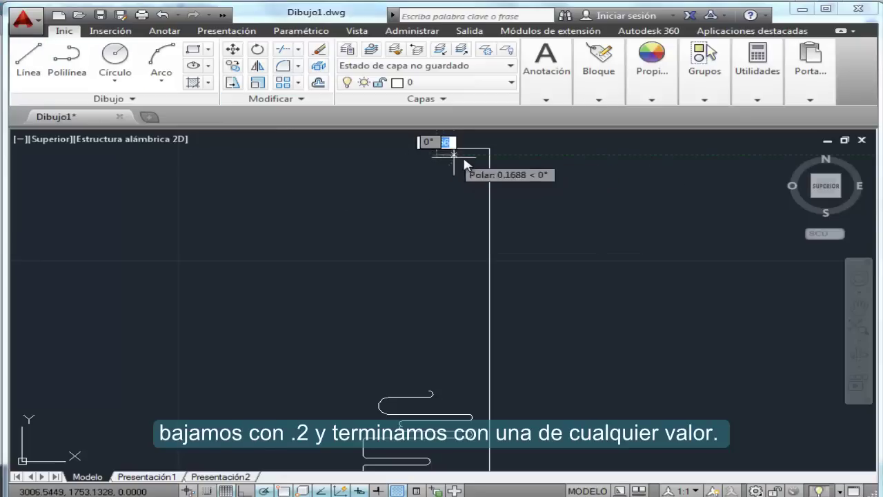
{"action": "key", "text": "Return"}
{"action": "left_click", "coordinate": [464, 154]}
{"action": "key", "text": "Return"}
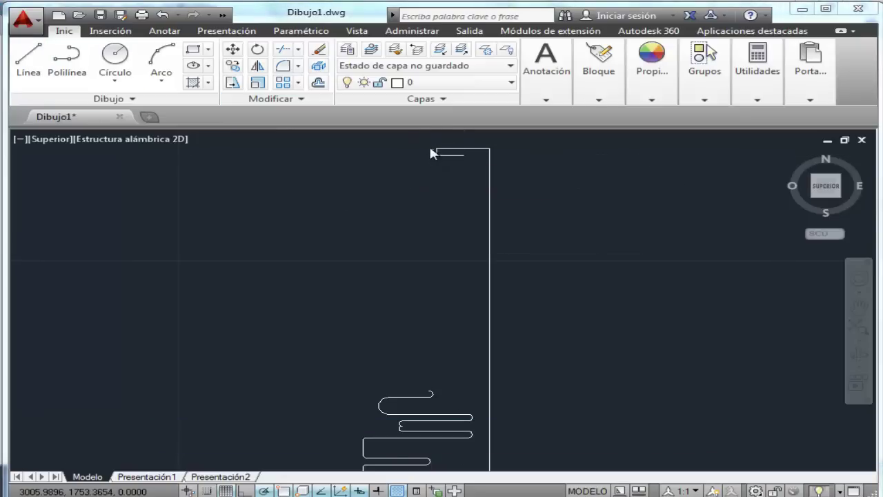
{"action": "scroll", "coordinate": [429, 148], "scroll_direction": "up", "scroll_amount": 5}
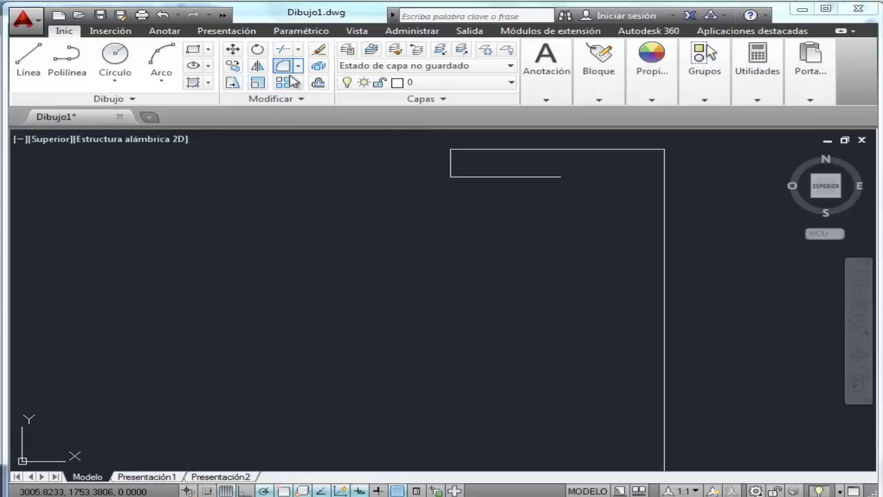
Fillet the top line and lower return line into a small arc, then delete the leftover line.
{"action": "left_click", "coordinate": [289, 69]}
{"action": "left_click", "coordinate": [463, 148]}
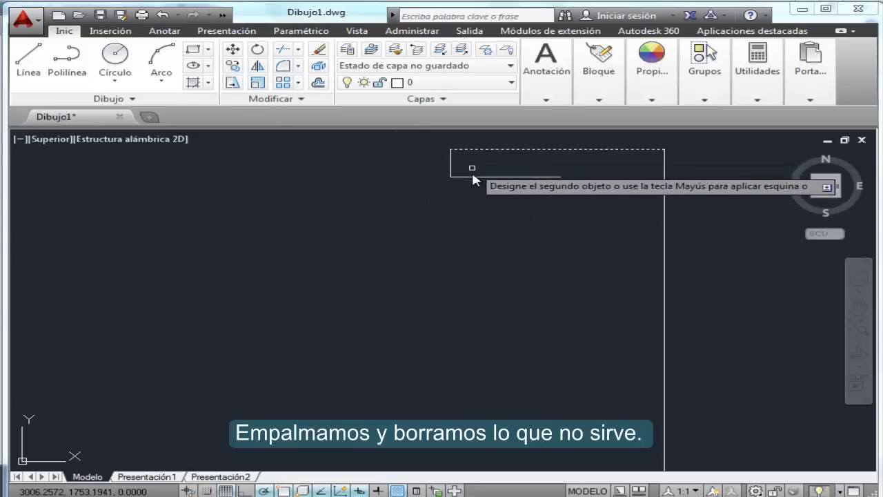
{"action": "left_click", "coordinate": [472, 178]}
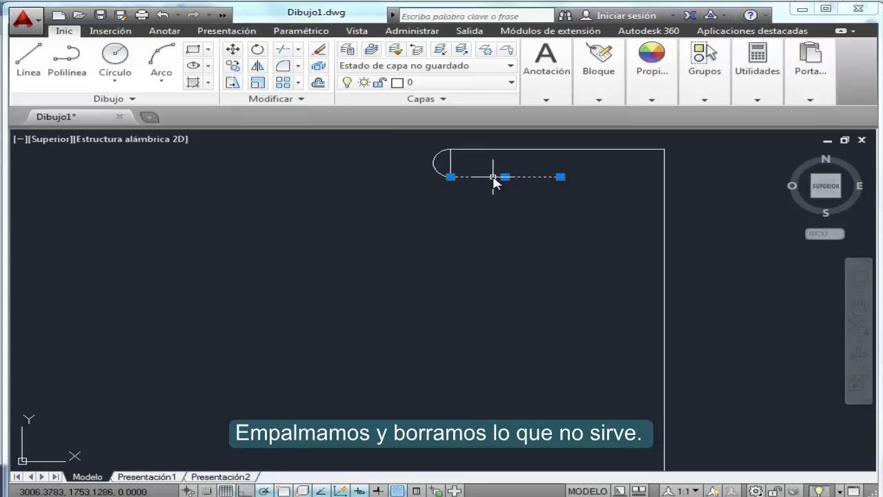
{"action": "key", "text": "Delete"}
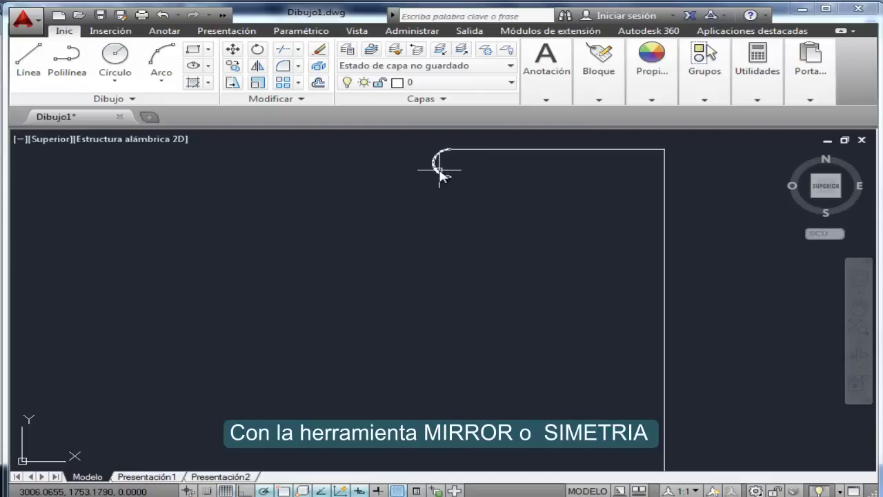
Mirror the small top arc about a vertical axis through its ends, deleting the original.
{"action": "left_click", "coordinate": [438, 169]}
{"action": "left_click", "coordinate": [257, 66]}
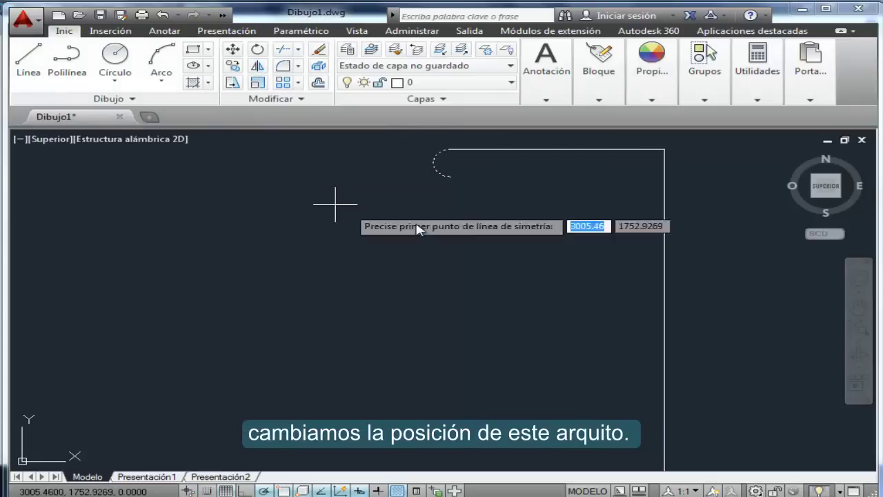
{"action": "left_click", "coordinate": [446, 149]}
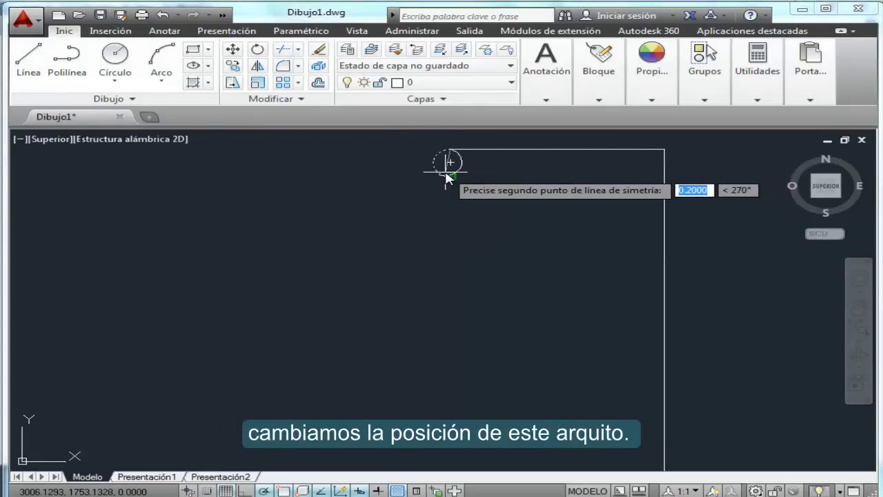
{"action": "left_click", "coordinate": [451, 178]}
{"action": "type", "text": "s"}
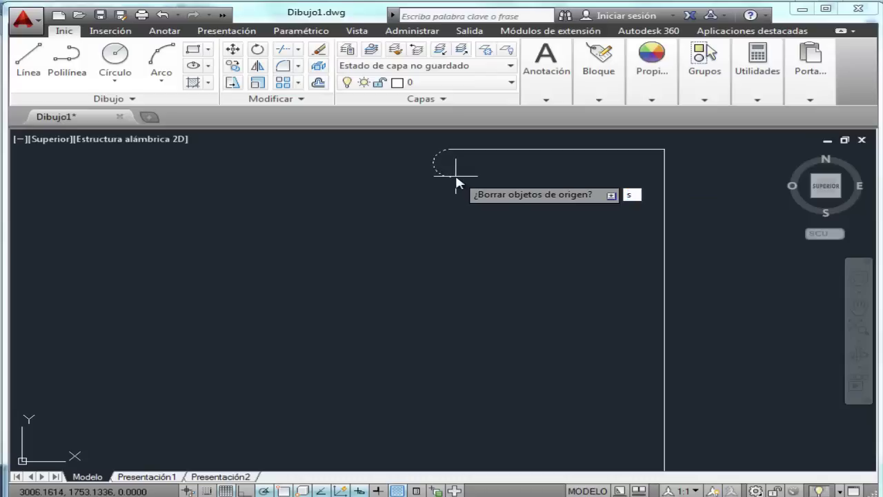
{"action": "key", "text": "Return"}
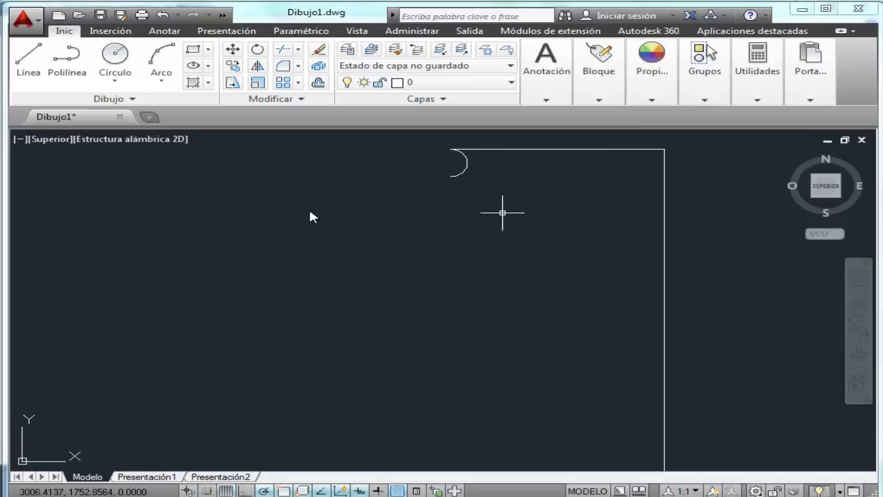
{"action": "scroll", "coordinate": [313, 215], "scroll_direction": "down", "scroll_amount": 3}
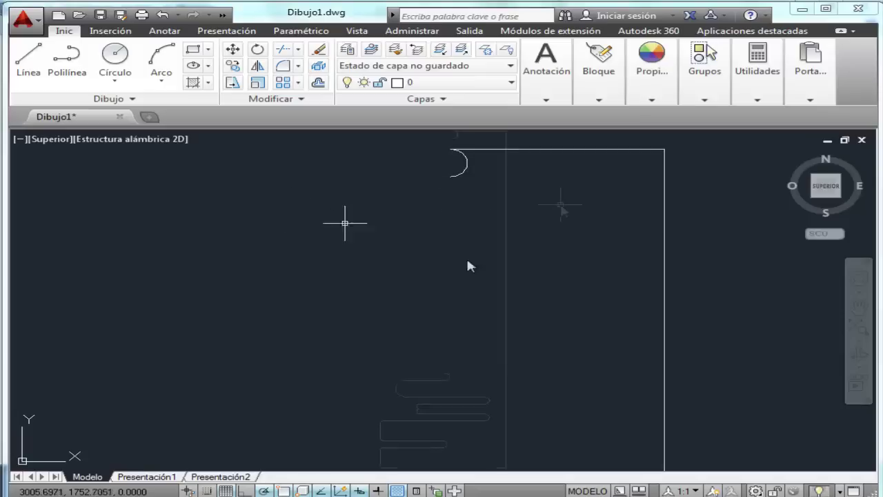
Draw a 3-point arc from the top step's end, through a middle point, to the base's top line.
{"action": "left_click", "coordinate": [169, 83]}
{"action": "left_click", "coordinate": [190, 114]}
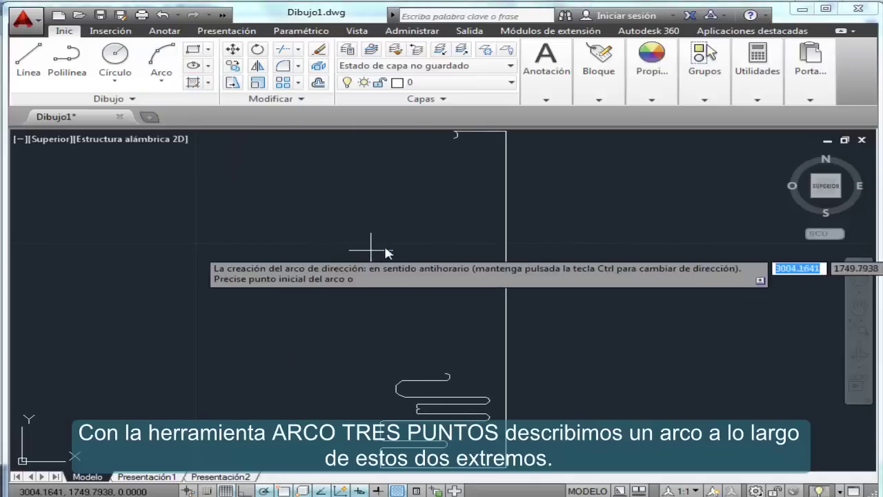
{"action": "left_click", "coordinate": [455, 137]}
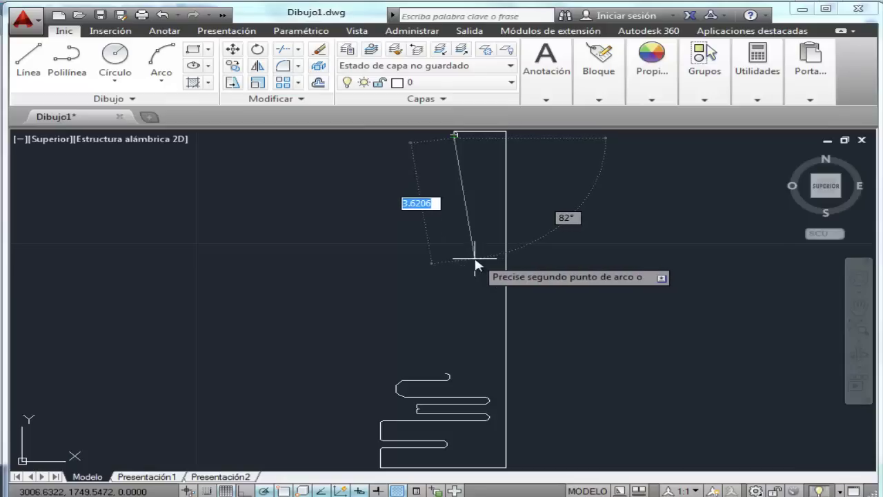
{"action": "left_click", "coordinate": [477, 260]}
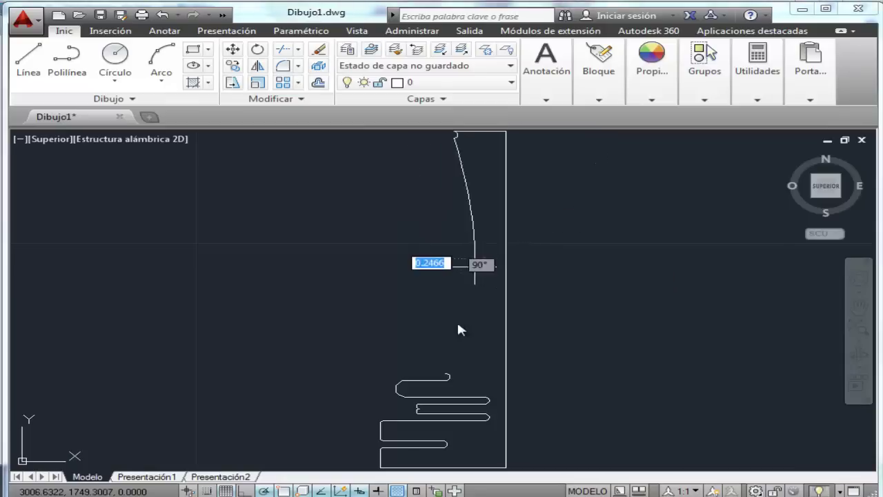
{"action": "left_click", "coordinate": [449, 371]}
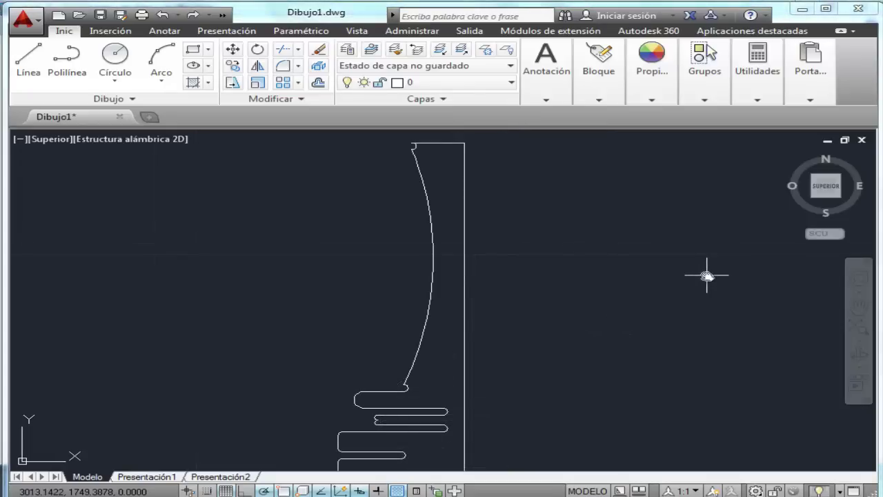
Drag the body arc's midpoint grip left to widen its curve.
{"action": "left_click", "coordinate": [435, 255]}
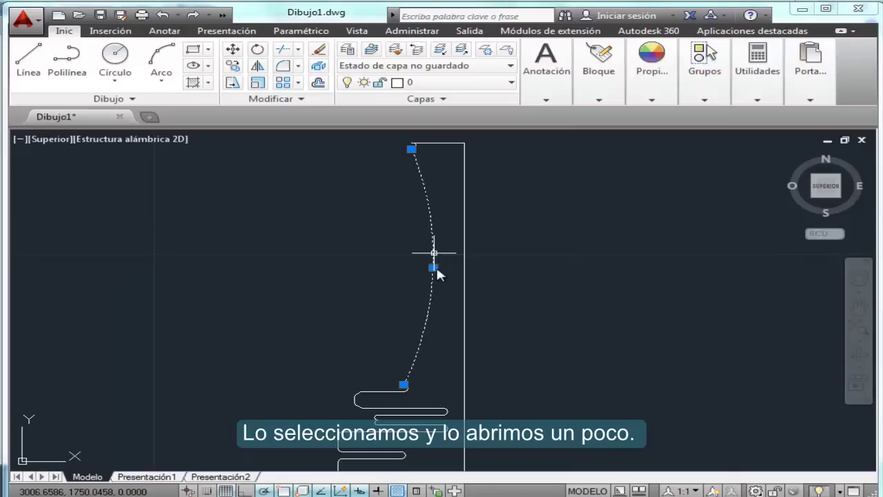
{"action": "left_click", "coordinate": [434, 267]}
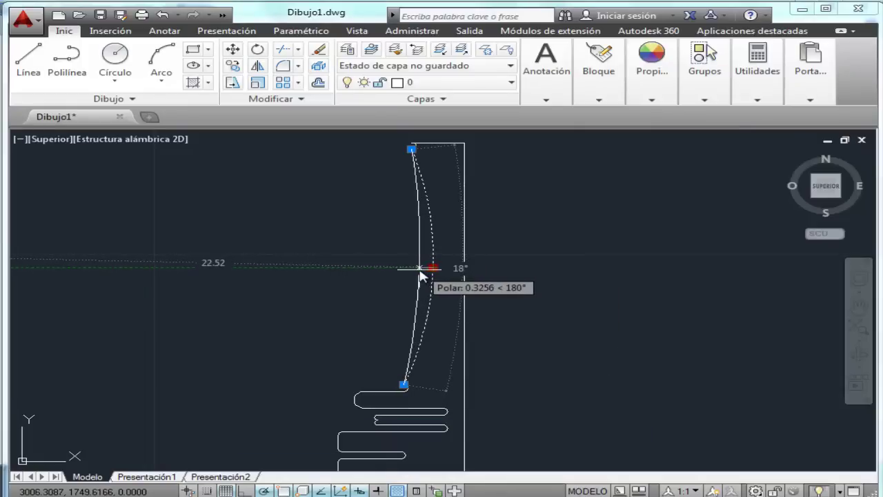
{"action": "left_click", "coordinate": [419, 268]}
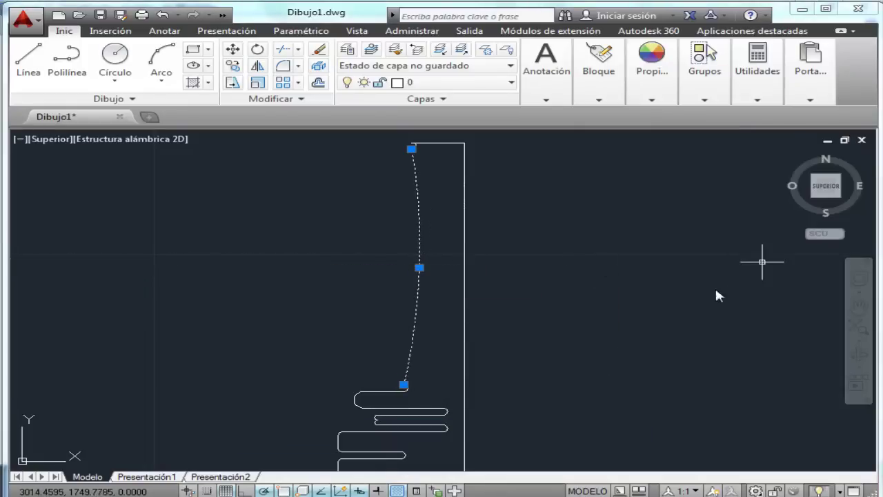
{"action": "key", "text": "Escape"}
Delete the vertical construction line on the right.
{"action": "left_click", "coordinate": [469, 265]}
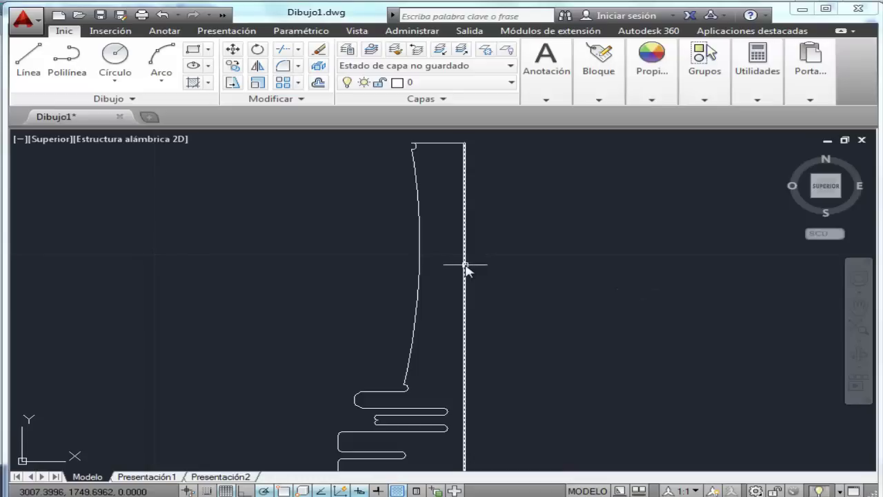
{"action": "key", "text": "Delete"}
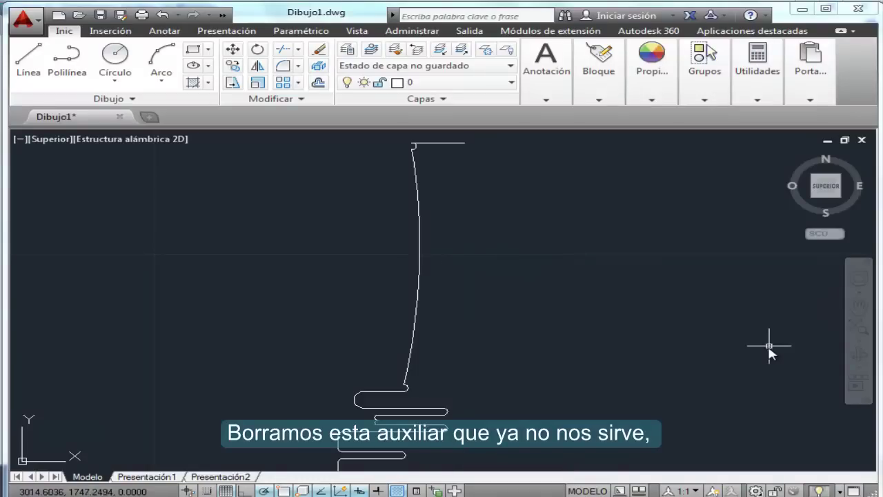
{"action": "mouse_move", "coordinate": [625, 334]}
{"action": "middle_mouse_down"}
{"action": "mouse_move", "coordinate": [644, 359]}
{"action": "mouse_move", "coordinate": [633, 315]}
{"action": "mouse_move", "coordinate": [631, 326]}
{"action": "middle_mouse_up"}
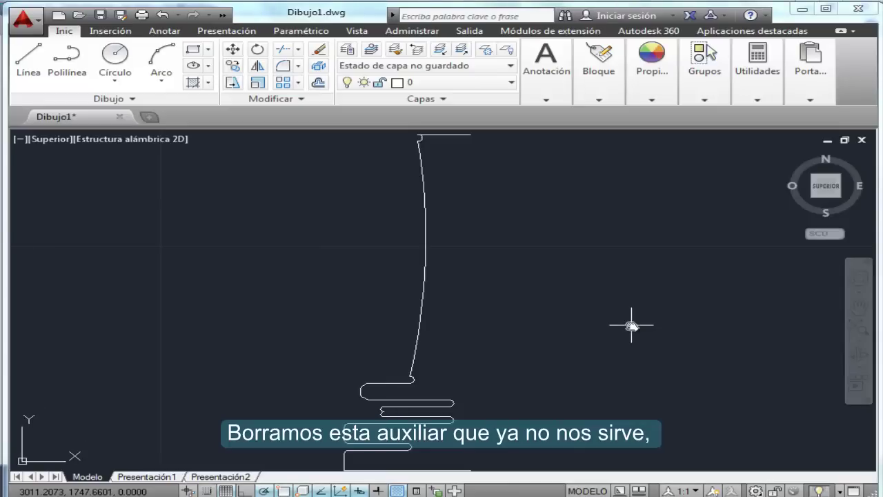
{"action": "left_click", "coordinate": [844, 284]}
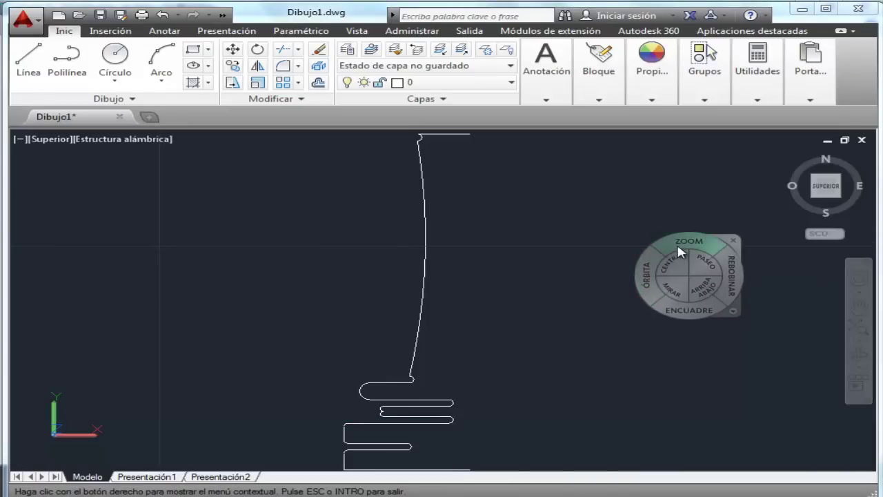
{"action": "left_click_drag", "start_coordinate": [679, 250], "coordinate": [669, 243]}
{"action": "left_click", "coordinate": [723, 237]}
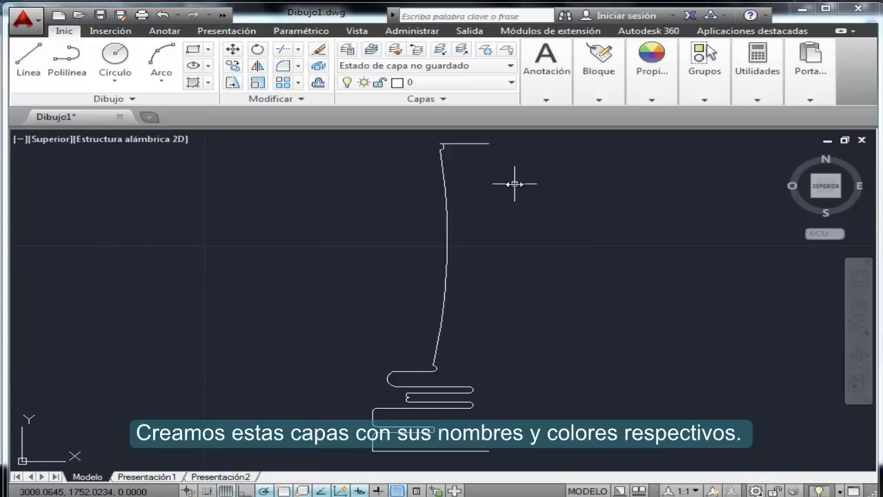
Add the CUERPO layer in orange (colour 30) in the Layer Properties Manager, then close it.
{"action": "left_click", "coordinate": [349, 54]}
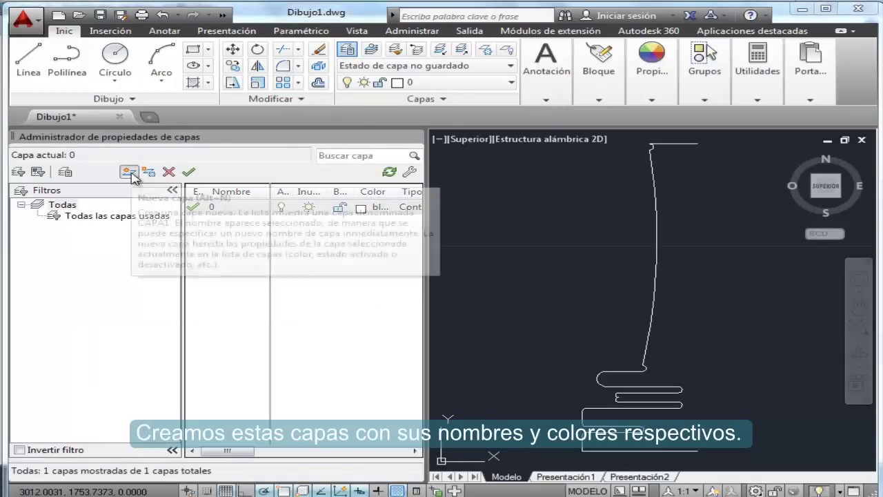
{"action": "left_click", "coordinate": [129, 175]}
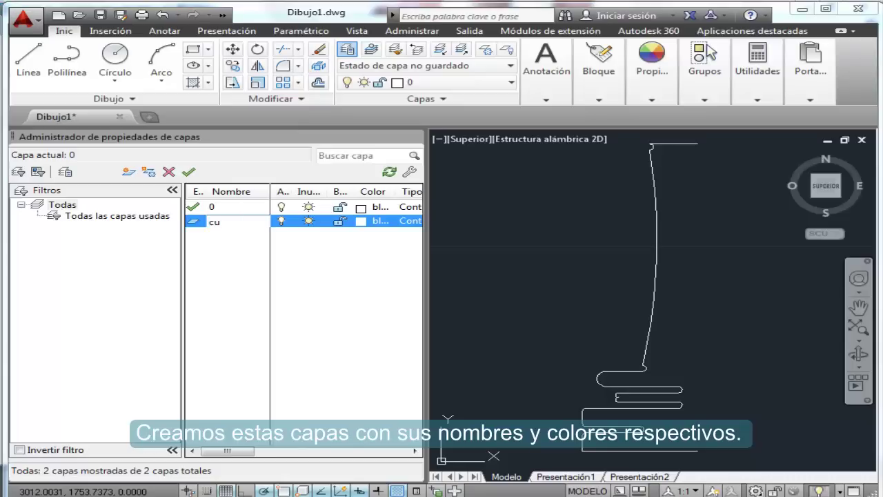
{"action": "type", "text": "CUERPO"}
{"action": "left_click", "coordinate": [360, 221]}
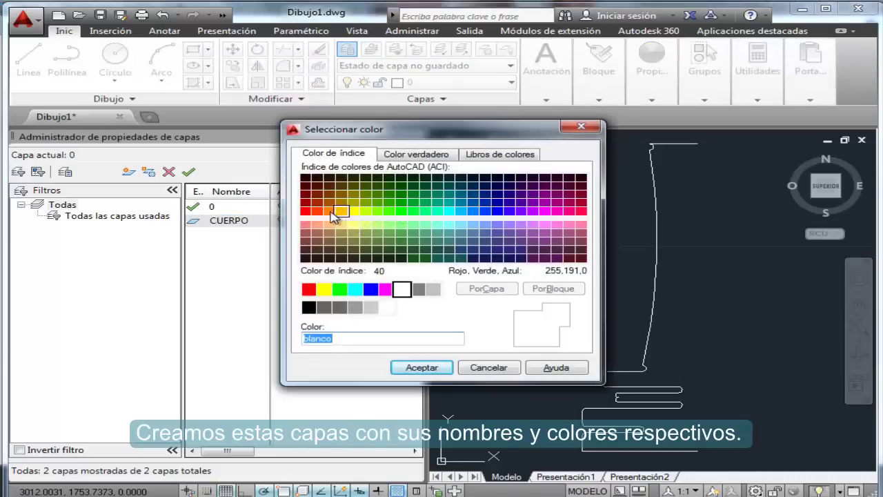
{"action": "left_click", "coordinate": [329, 210]}
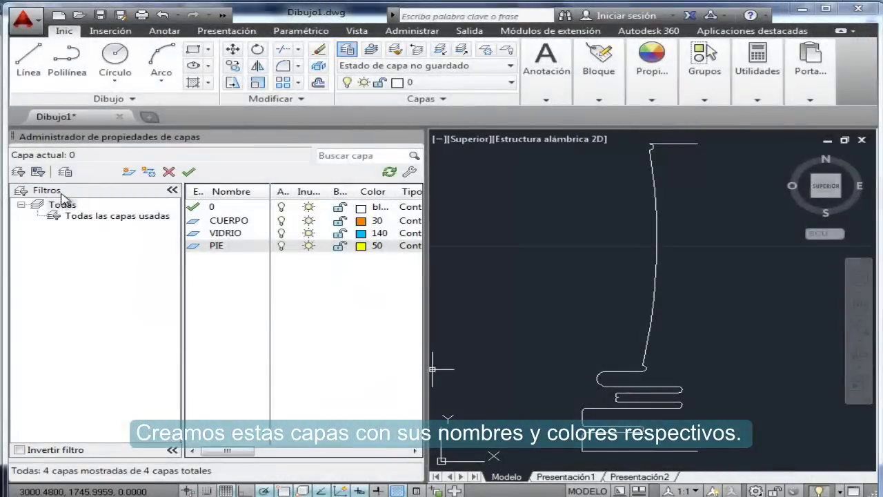
{"action": "left_click", "coordinate": [414, 138]}
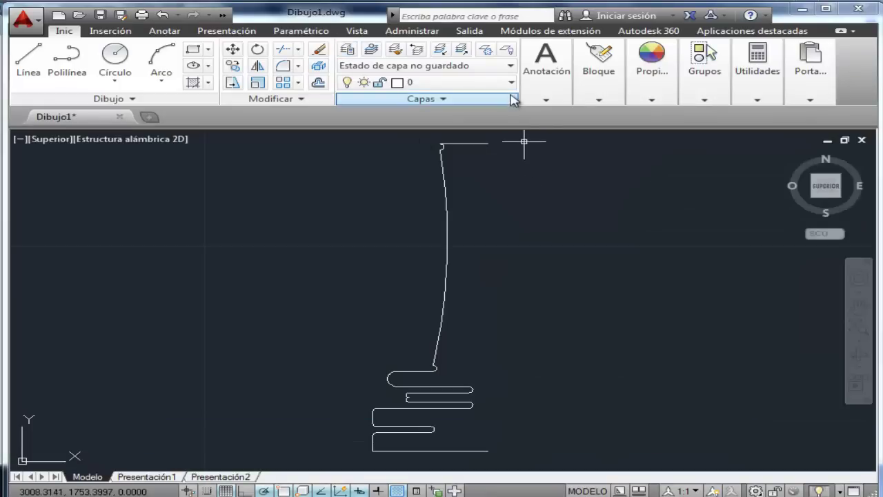
Select the top line, the curved side and the right-hand meander arcs.
{"action": "left_click", "coordinate": [470, 145]}
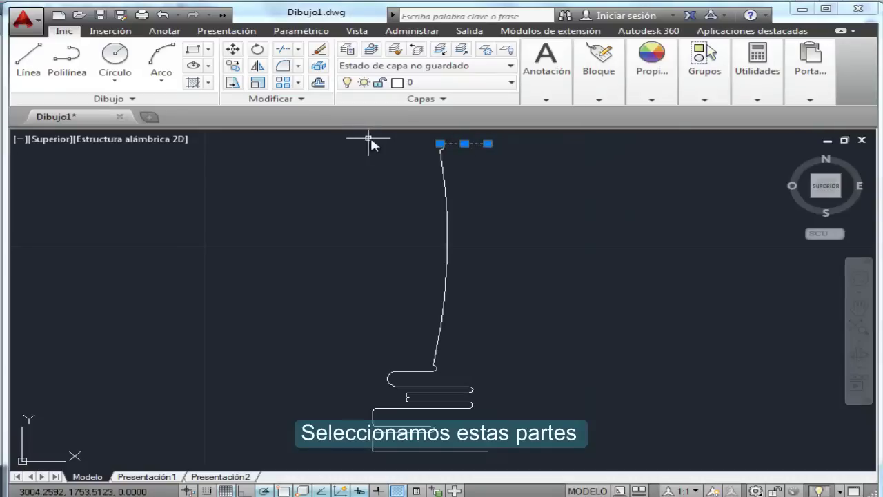
{"action": "scroll", "coordinate": [371, 142], "scroll_direction": "up", "scroll_amount": 2}
{"action": "scroll", "coordinate": [371, 142], "scroll_direction": "up", "scroll_amount": 2}
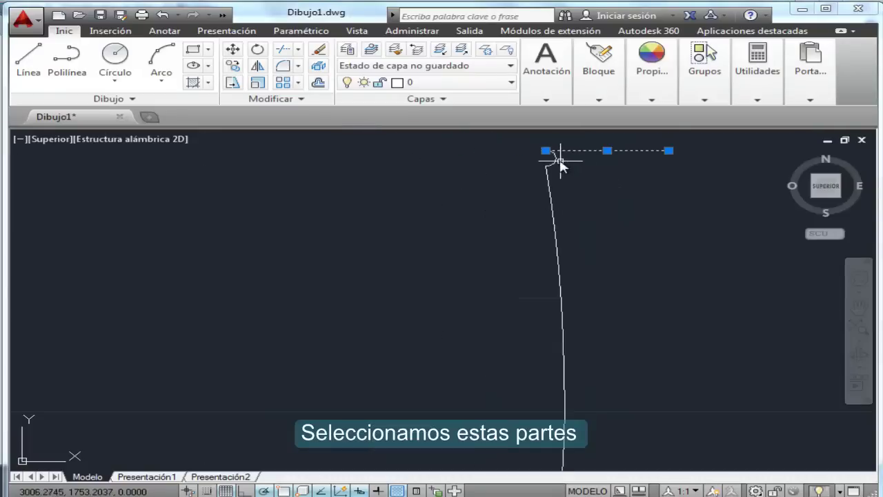
{"action": "left_click", "coordinate": [555, 207]}
{"action": "mouse_move", "coordinate": [693, 299]}
{"action": "middle_mouse_down"}
{"action": "mouse_move", "coordinate": [586, 262]}
{"action": "mouse_move", "coordinate": [563, 213]}
{"action": "mouse_move", "coordinate": [494, 312]}
{"action": "middle_mouse_up"}
{"action": "left_click", "coordinate": [427, 312]}
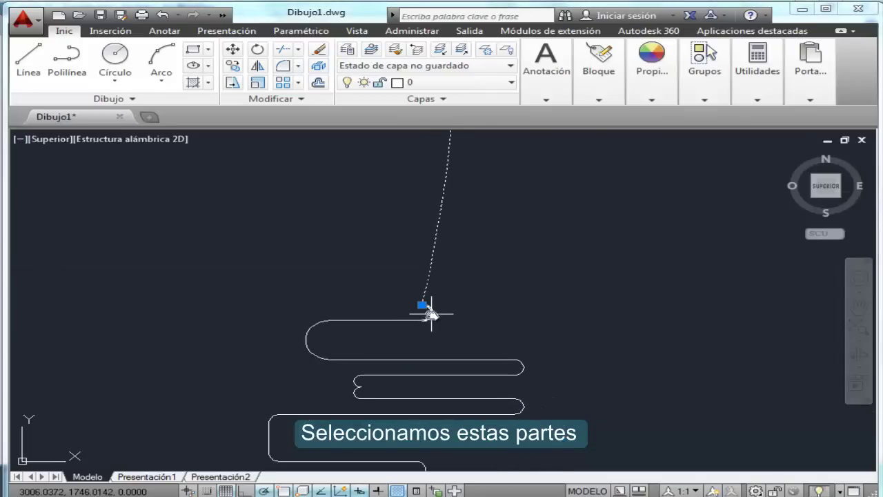
{"action": "left_click", "coordinate": [540, 362]}
{"action": "left_click", "coordinate": [532, 401]}
{"action": "middle_click_drag", "start_coordinate": [615, 407], "coordinate": [617, 301]}
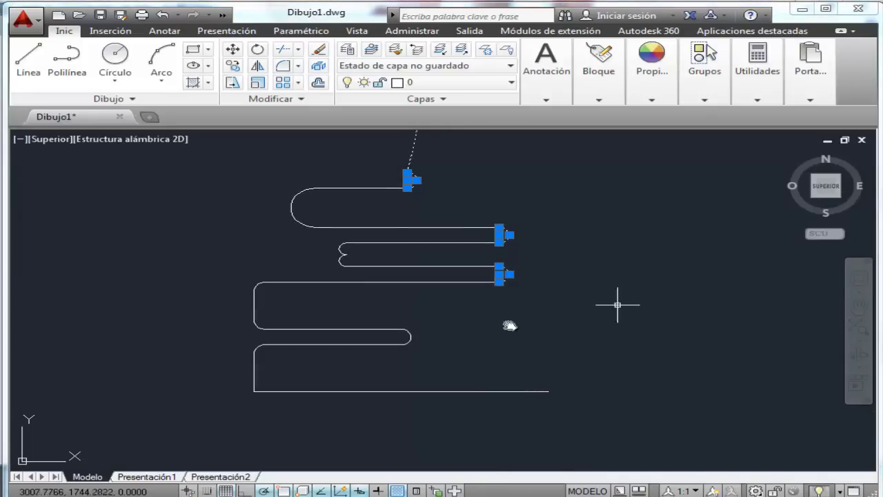
{"action": "left_click", "coordinate": [409, 338]}
Group the selected body outline and move the group onto the orange CUERPO layer.
{"action": "left_click", "coordinate": [655, 102]}
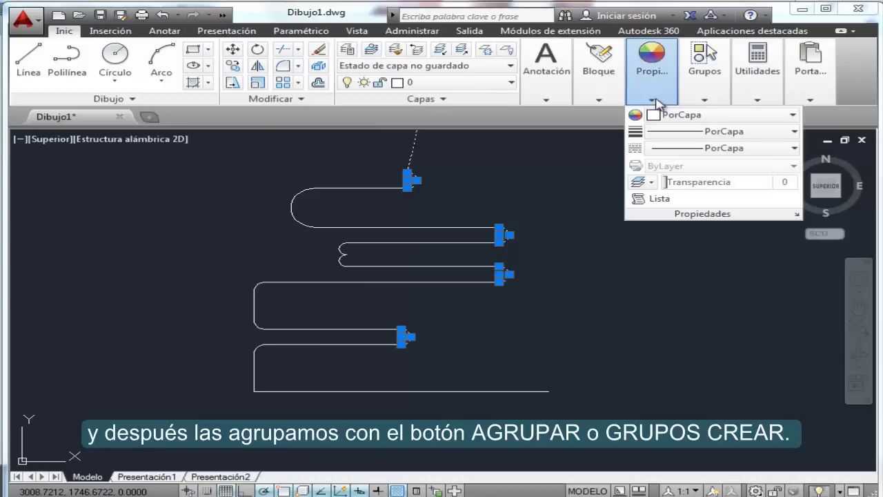
{"action": "left_click", "coordinate": [701, 101]}
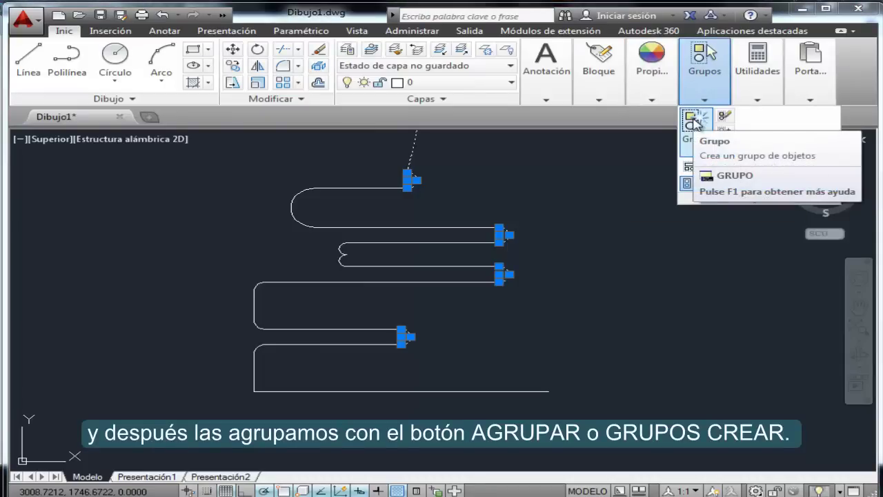
{"action": "left_click", "coordinate": [695, 123]}
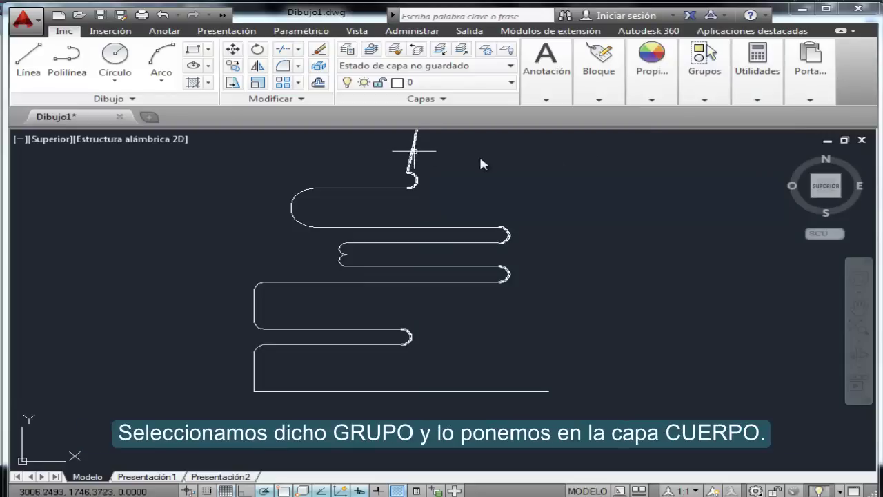
{"action": "left_click", "coordinate": [416, 158]}
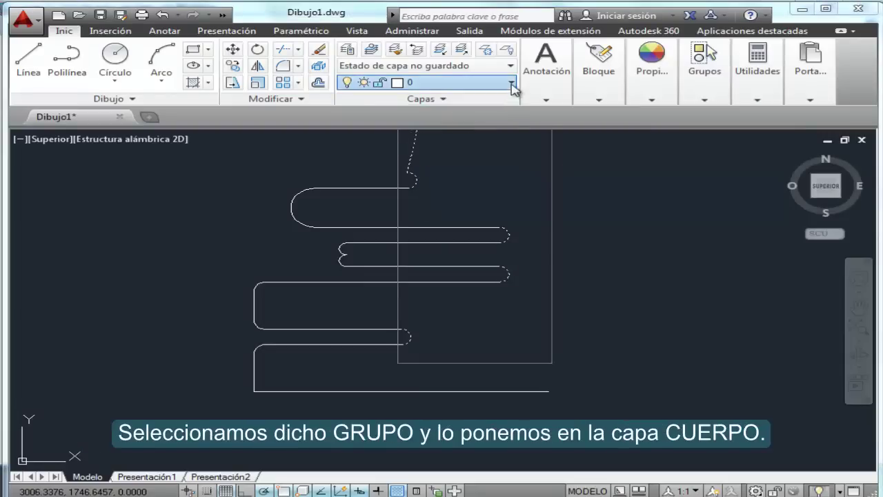
{"action": "left_click", "coordinate": [512, 82]}
{"action": "left_click", "coordinate": [446, 116]}
{"action": "key", "text": "Escape"}
{"action": "middle_click", "coordinate": [614, 255]}
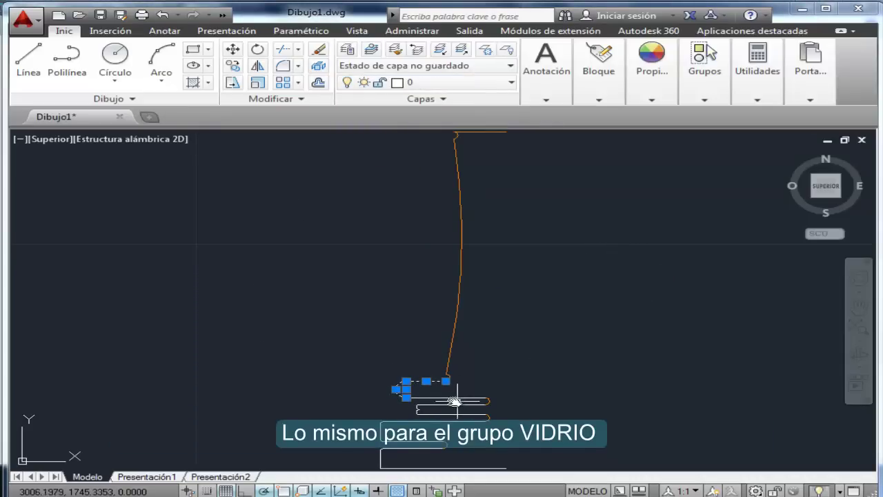
Group the top loop's upper line, left arc, lower line and small left arcs.
{"action": "scroll", "coordinate": [370, 375], "scroll_direction": "up", "scroll_amount": 2}
{"action": "scroll", "coordinate": [388, 369], "scroll_direction": "up", "scroll_amount": 4}
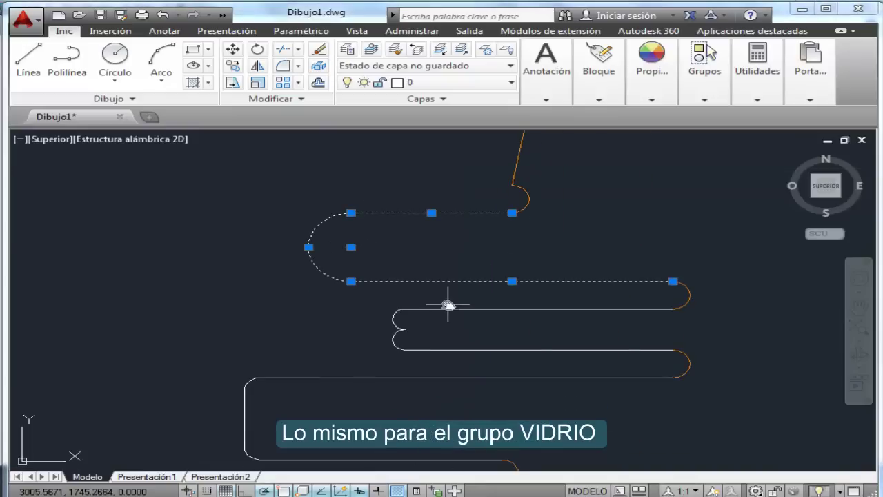
{"action": "left_click", "coordinate": [448, 306]}
{"action": "left_click", "coordinate": [395, 324]}
{"action": "left_click", "coordinate": [396, 337]}
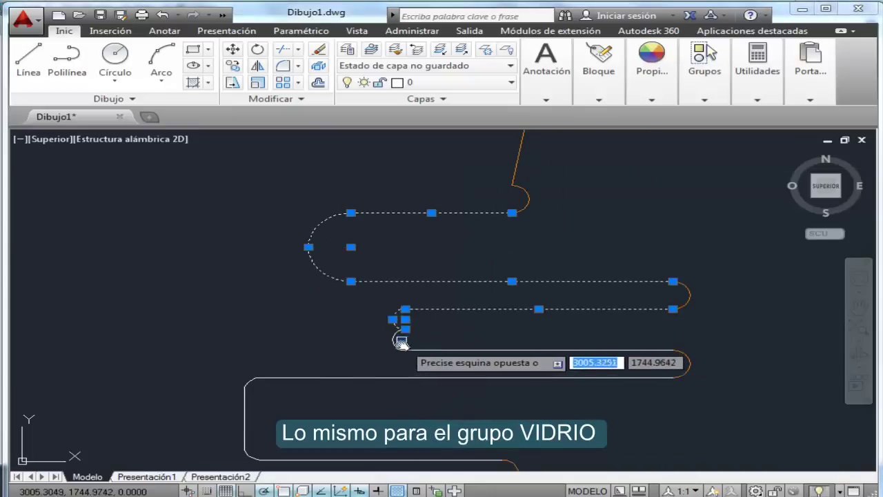
{"action": "left_click", "coordinate": [471, 352]}
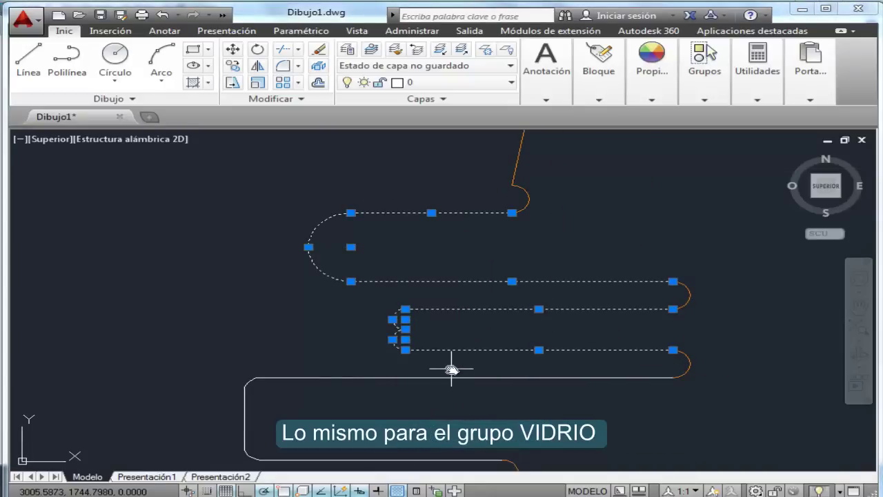
{"action": "mouse_move", "coordinate": [451, 370]}
{"action": "middle_mouse_down"}
{"action": "mouse_move", "coordinate": [258, 254]}
{"action": "mouse_move", "coordinate": [258, 288]}
{"action": "middle_mouse_up"}
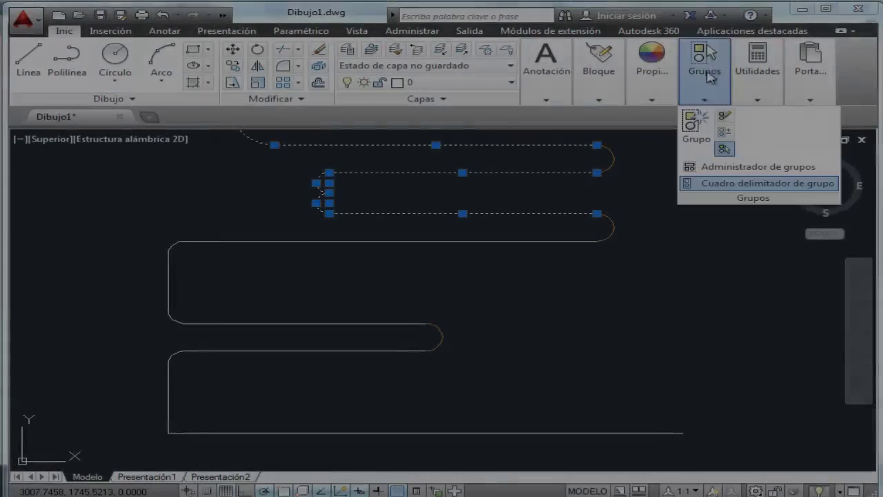
{"action": "key", "text": "Escape"}
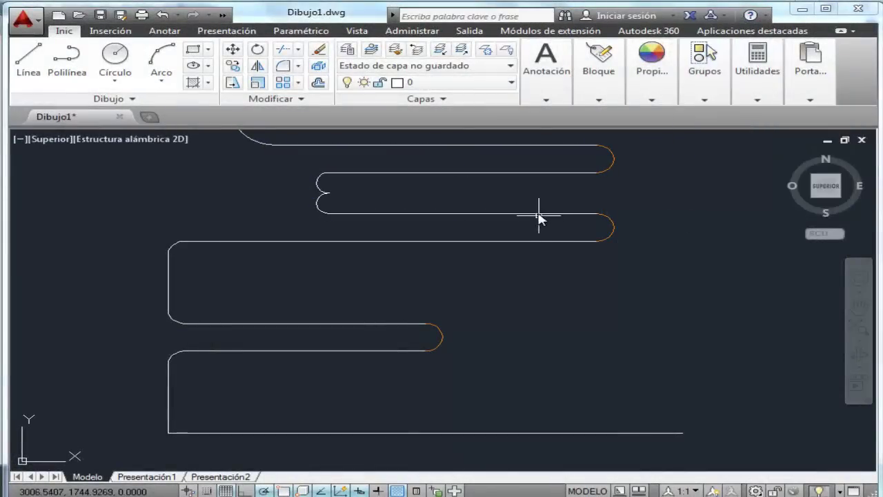
Put the new meander loop group on the cyan VIDRIO layer.
{"action": "scroll", "coordinate": [540, 316], "scroll_direction": "down", "scroll_amount": 3}
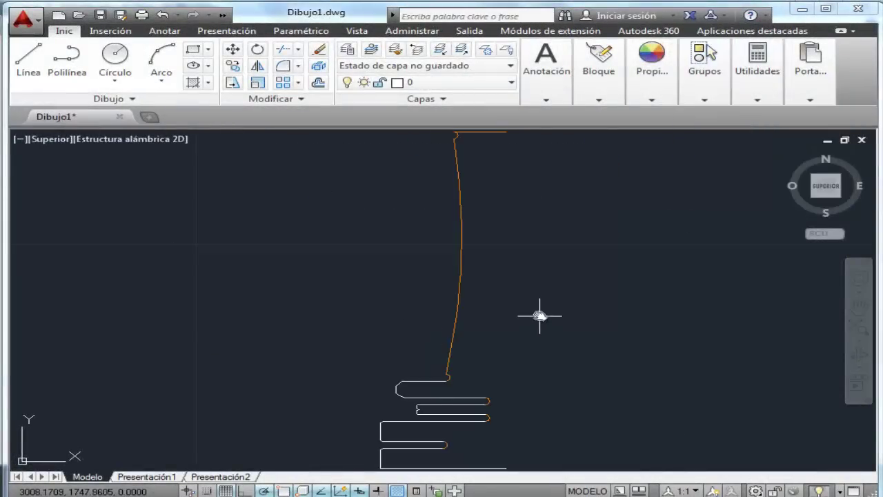
{"action": "left_click", "coordinate": [438, 400]}
{"action": "left_click", "coordinate": [512, 82]}
{"action": "left_click", "coordinate": [414, 147]}
Select the base's left vertical, upper, middle, lower-left and bottom lines.
{"action": "key", "text": "Escape"}
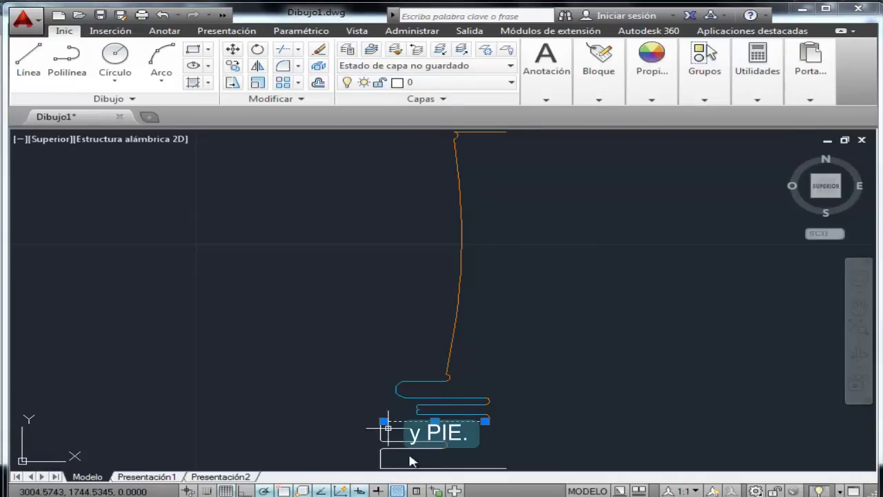
{"action": "scroll", "coordinate": [414, 461], "scroll_direction": "up", "scroll_amount": 5}
{"action": "middle_click_drag", "start_coordinate": [532, 361], "coordinate": [511, 260]}
{"action": "left_click", "coordinate": [302, 227]}
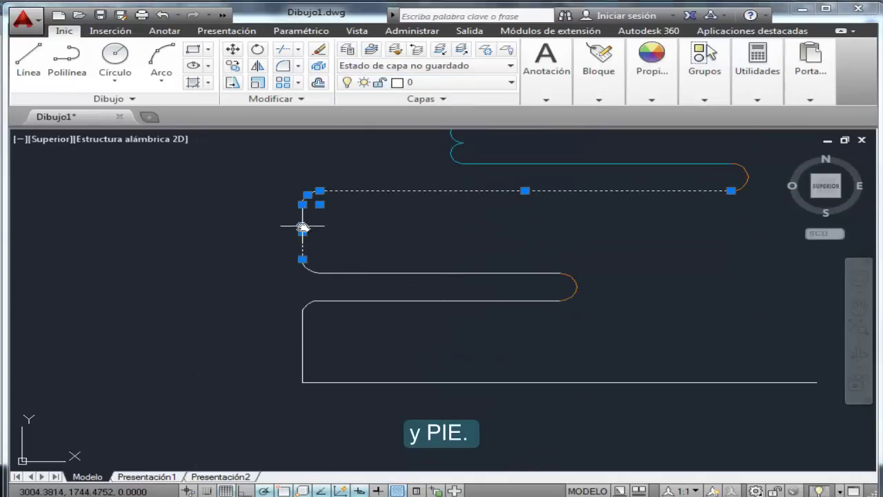
{"action": "left_click", "coordinate": [370, 274]}
{"action": "left_click", "coordinate": [414, 300]}
{"action": "left_click", "coordinate": [302, 328]}
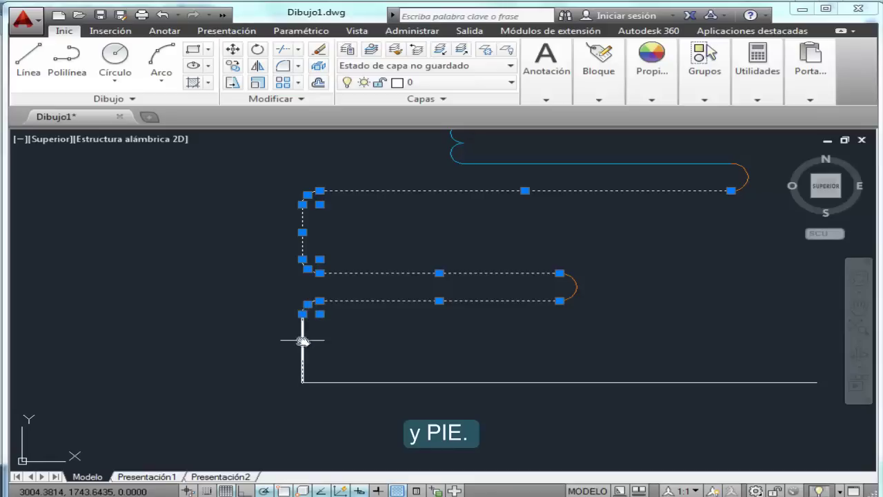
{"action": "left_click", "coordinate": [402, 383]}
{"action": "left_click", "coordinate": [704, 83]}
Group the selected base lines and place the group on the yellow PIE layer.
{"action": "left_click", "coordinate": [694, 138]}
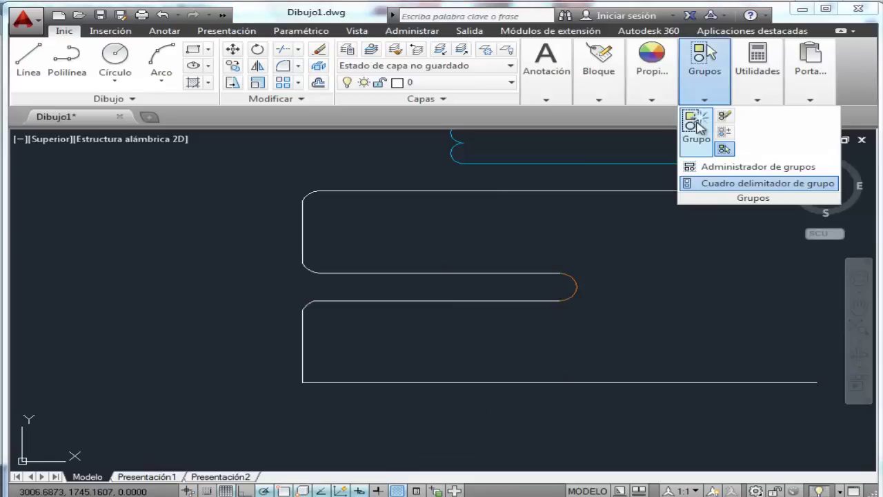
{"action": "left_click", "coordinate": [482, 193]}
{"action": "left_click", "coordinate": [511, 82]}
{"action": "left_click", "coordinate": [414, 131]}
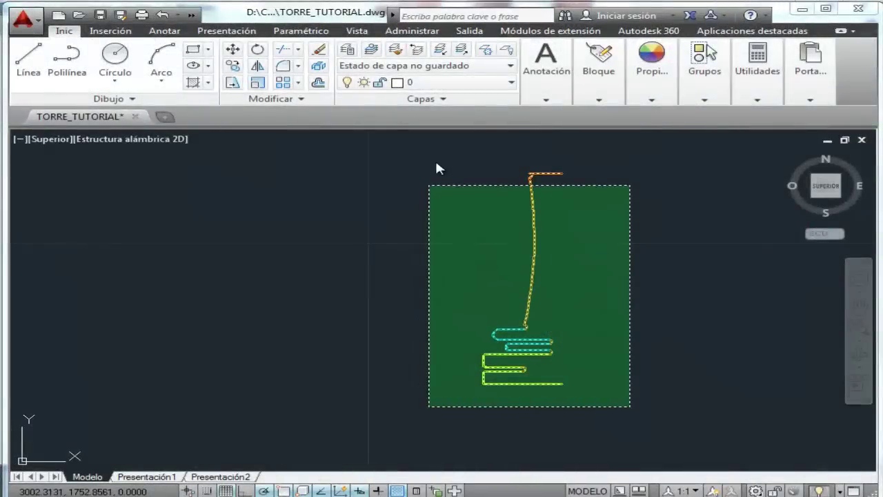
Mirror the half tower profile about its vertical right edge, keeping the original half.
{"action": "left_click", "coordinate": [437, 157]}
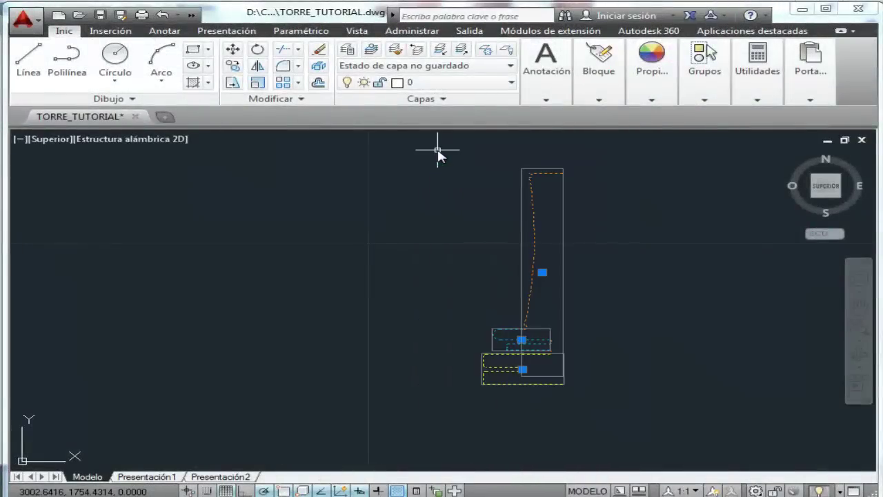
{"action": "left_click", "coordinate": [256, 65]}
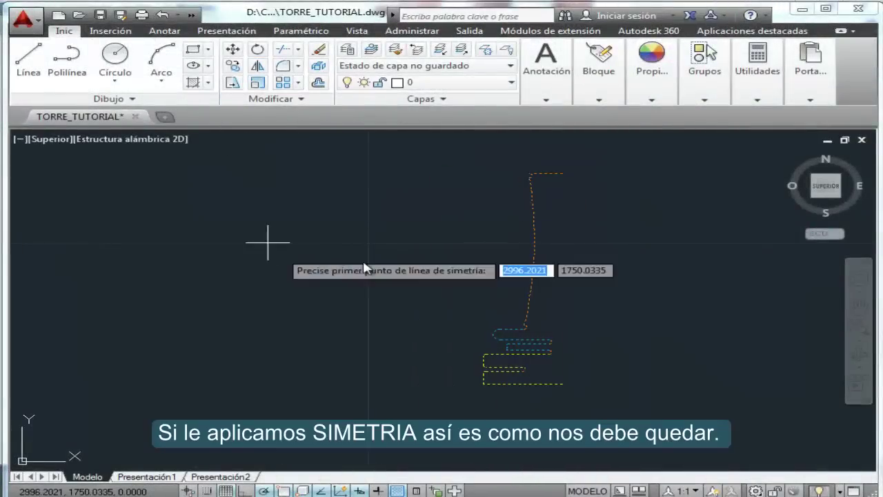
{"action": "left_click", "coordinate": [563, 173]}
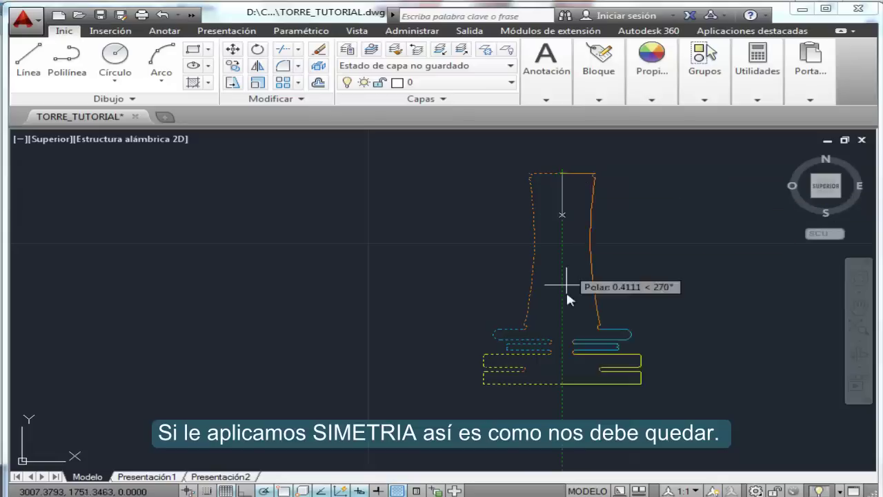
{"action": "left_click", "coordinate": [566, 368]}
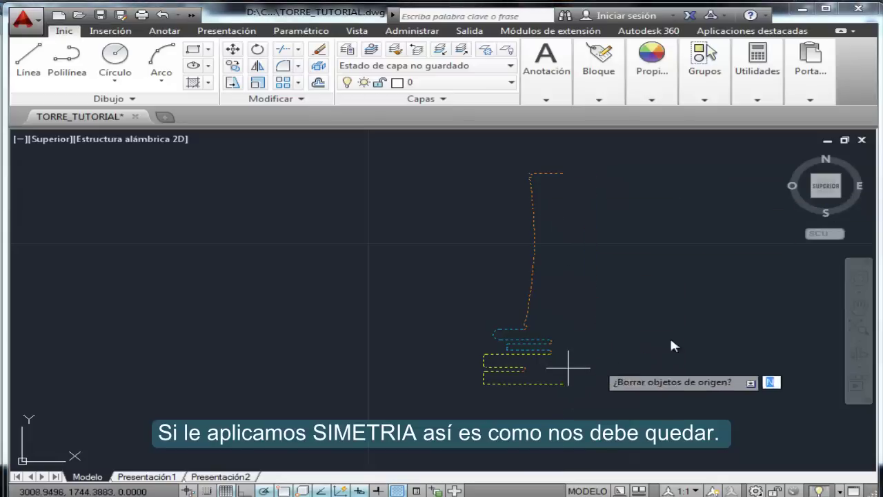
{"action": "key", "text": "Return"}
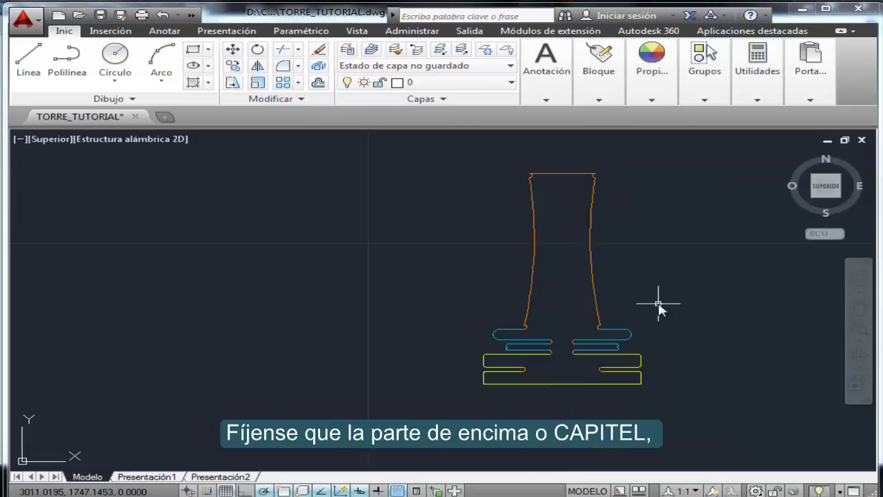